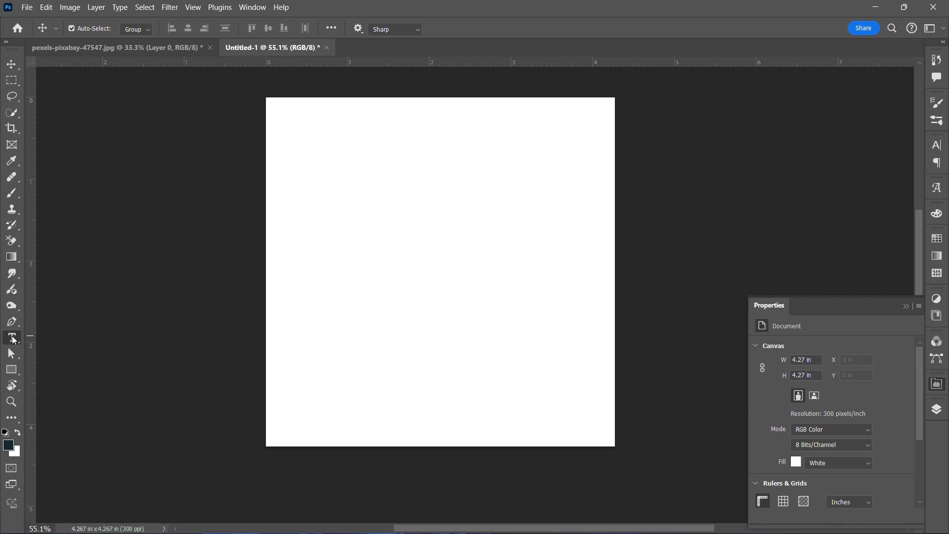
- Add the text "C" near the middle of the white canvas in Fragua Bold at 18 pt
click(13, 338)
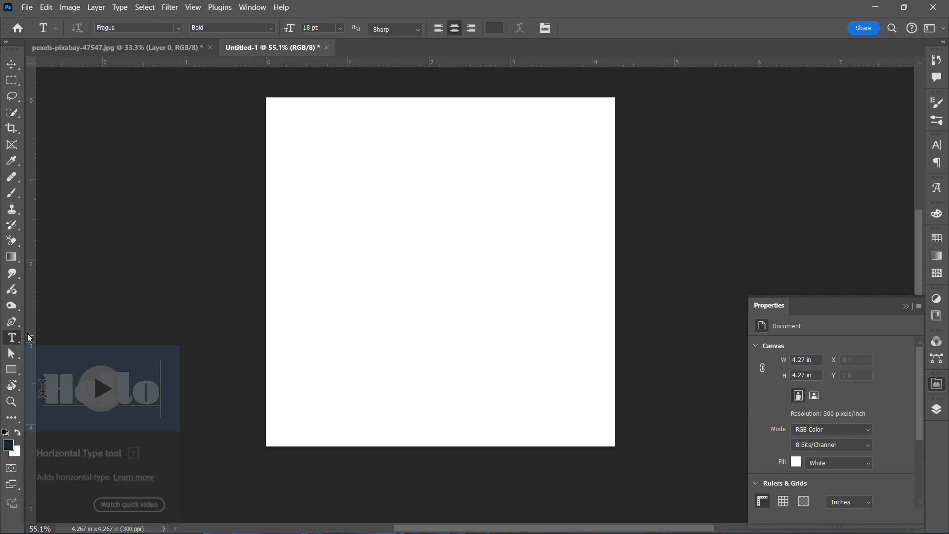
click(414, 262)
text(C)
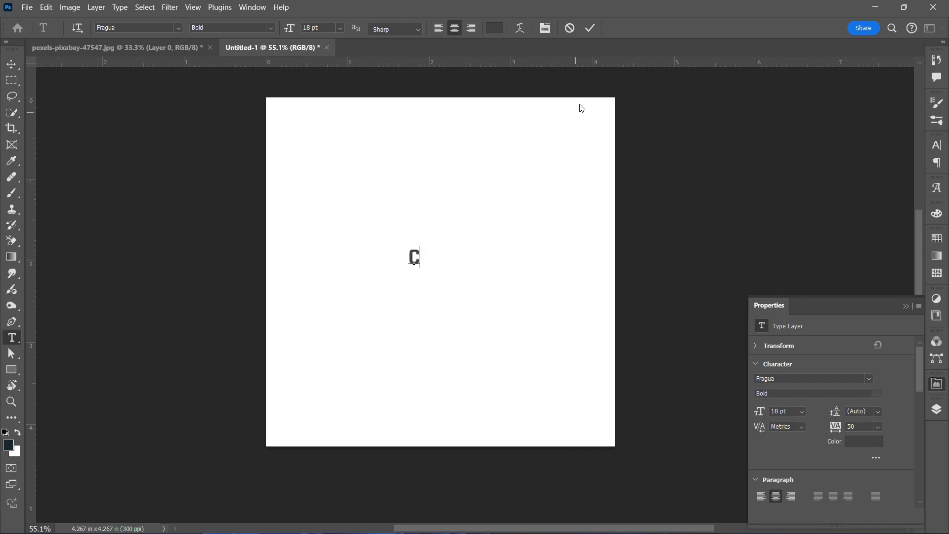
click(591, 29)
- Enlarge the letter C to about 261 pt and centre it on the canvas
click(21, 66)
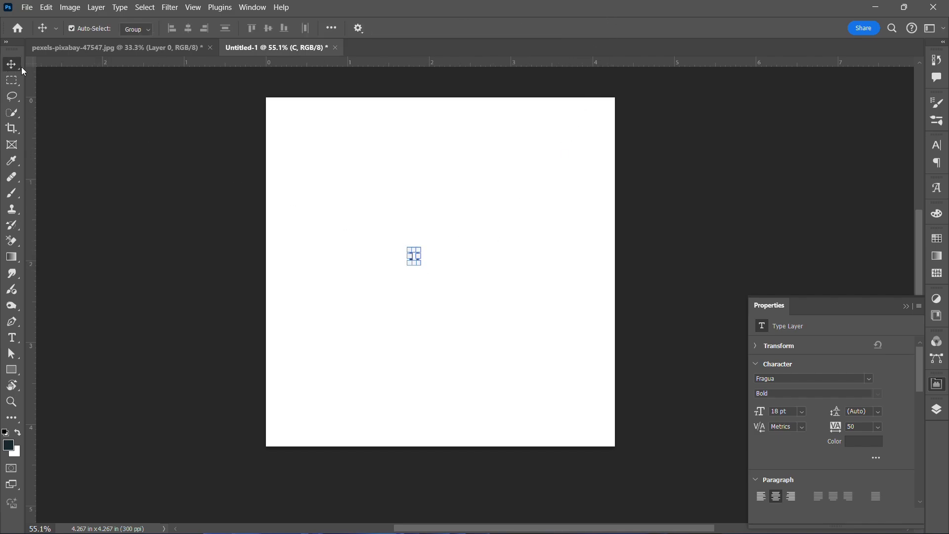
drag(421, 250, 585, 177)
drag(371, 271, 408, 283)
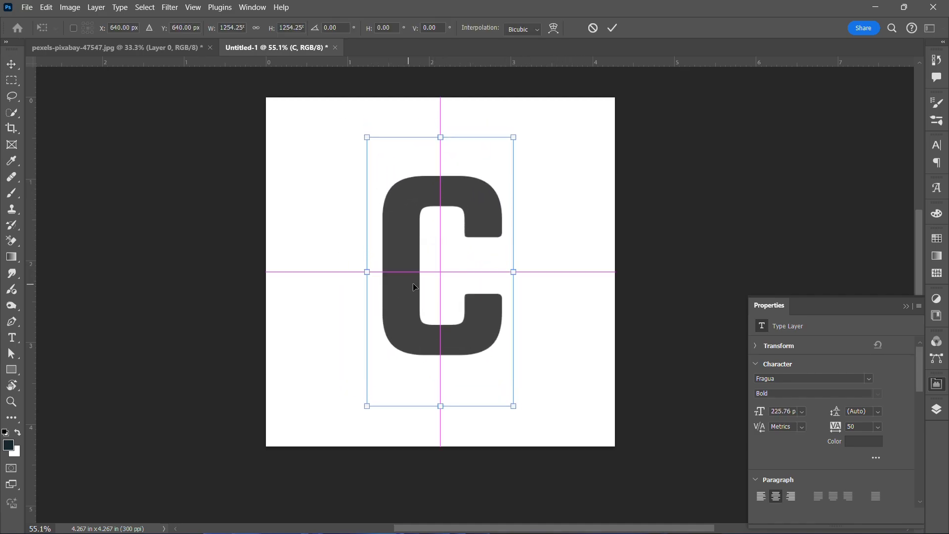
drag(517, 136, 537, 121)
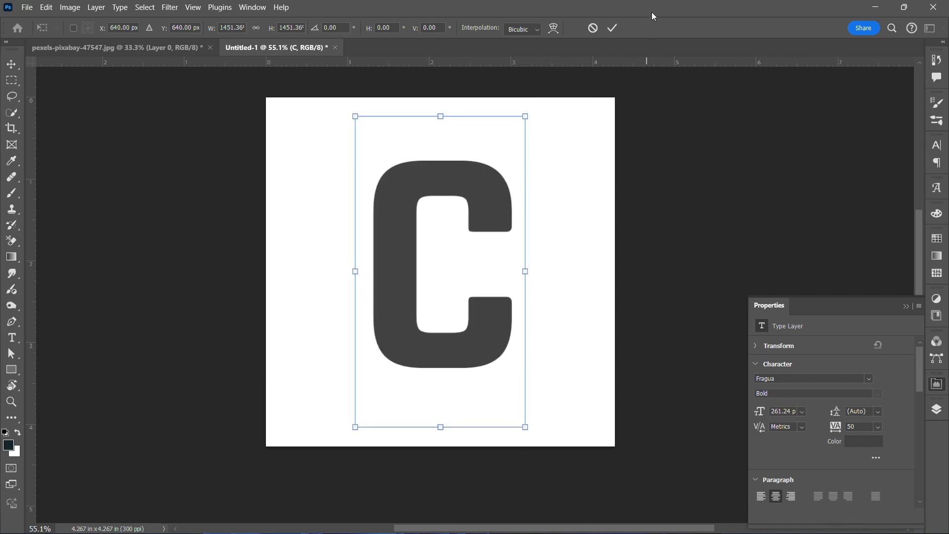
click(613, 32)
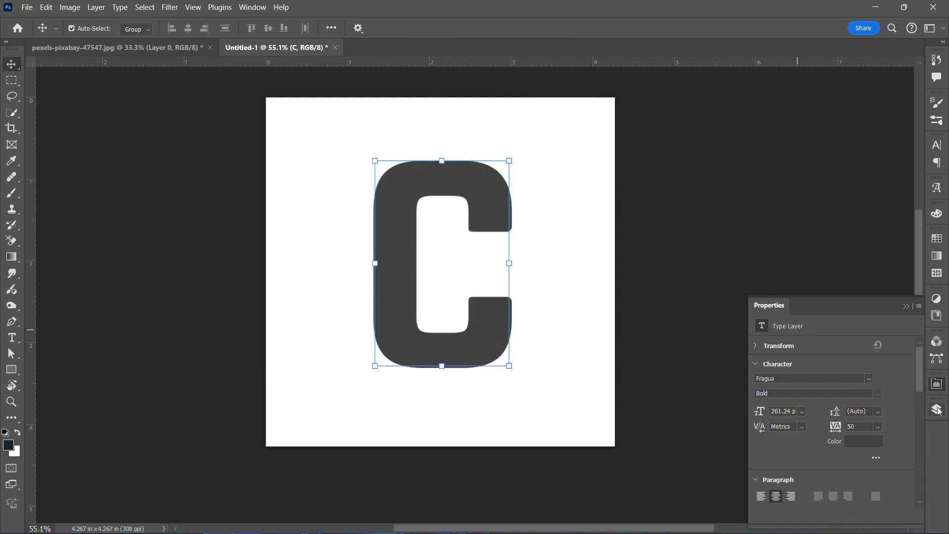
- Set the letter's text color to the dark grey #525454
click(866, 442)
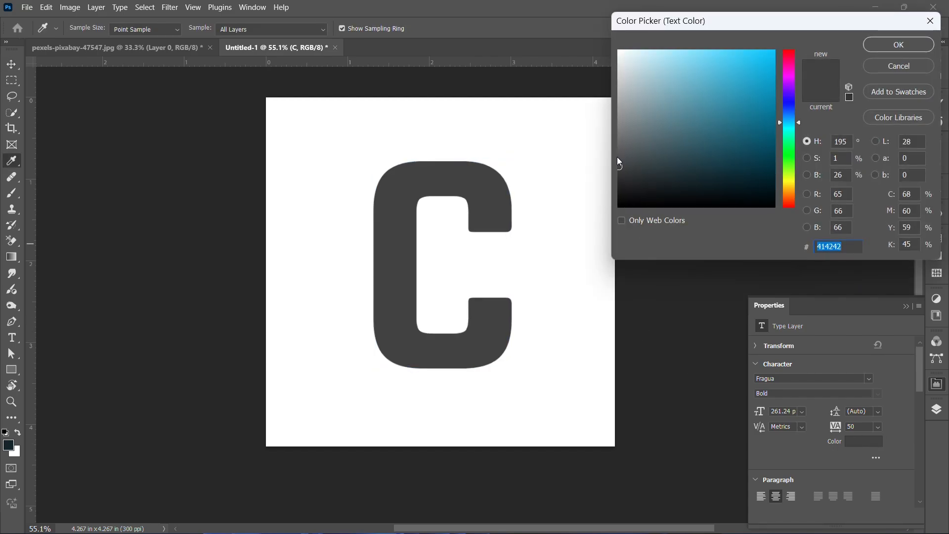
drag(620, 165, 621, 156)
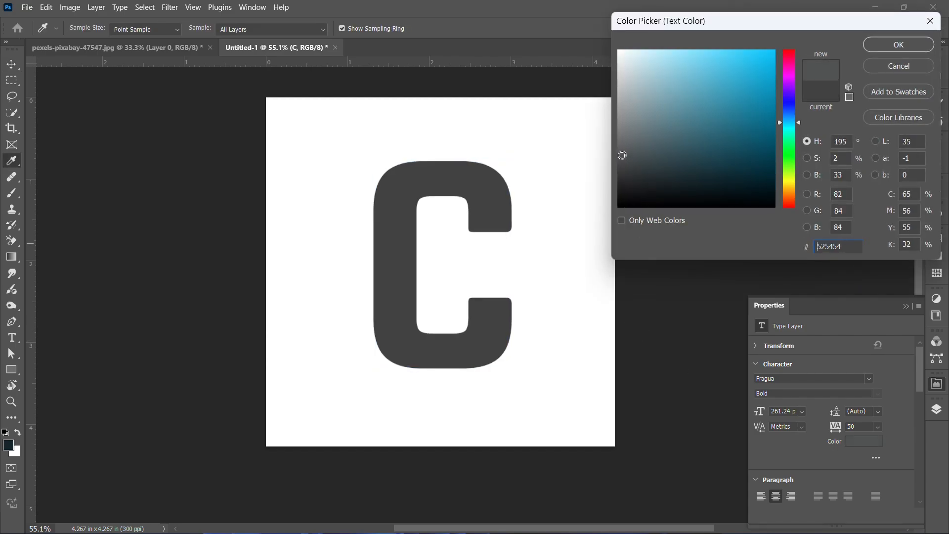
click(890, 46)
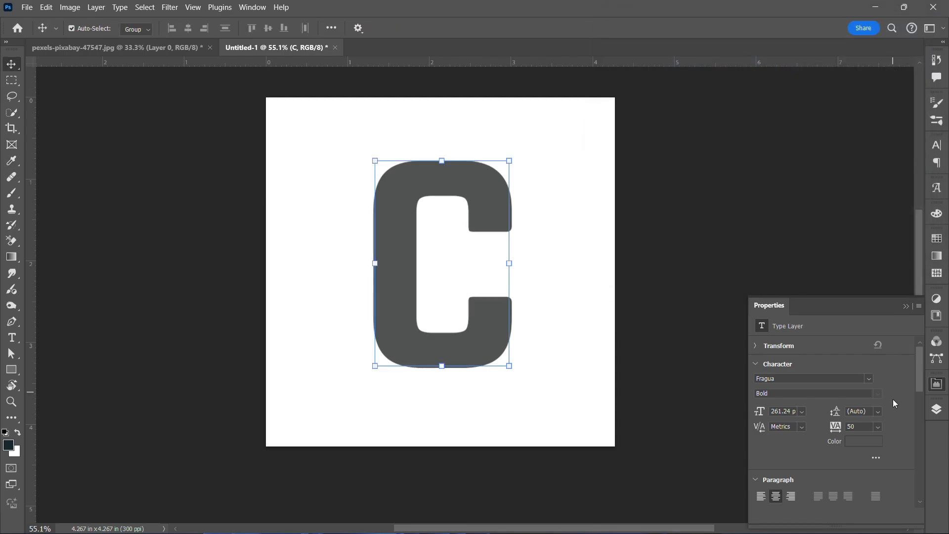
- Duplicate the C text layer and put the original in a new group below the copy
click(936, 410)
drag(871, 392, 887, 516)
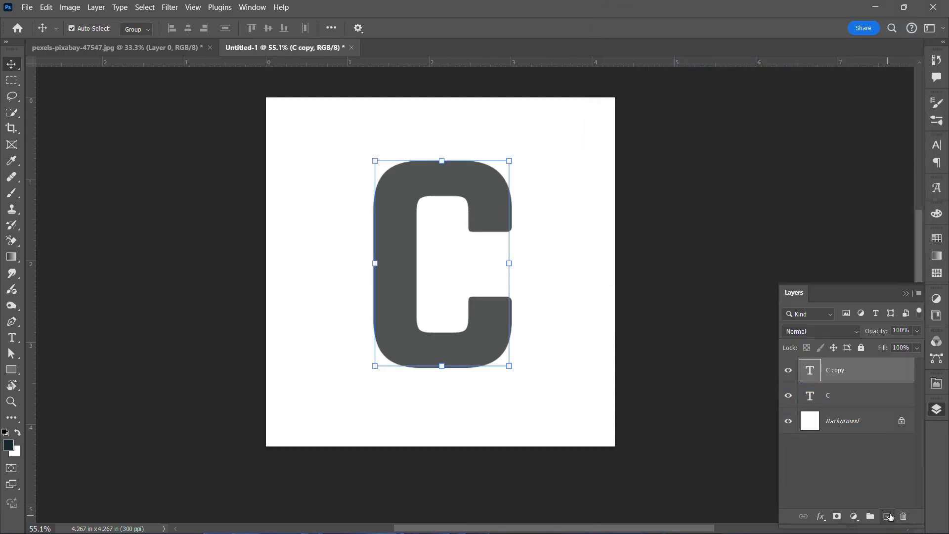
drag(848, 396, 869, 516)
click(858, 373)
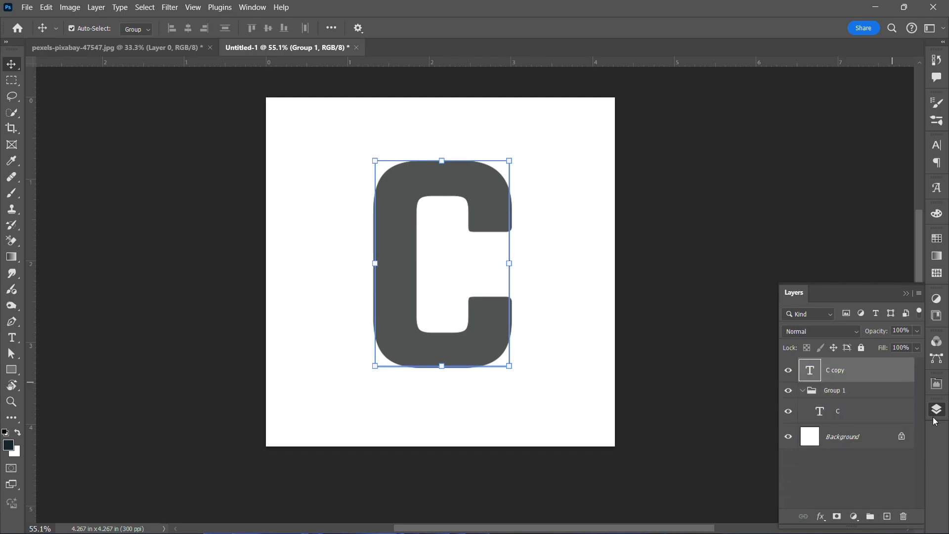
- Set the text color of the ungrouped C copy to black (#000000)
click(937, 384)
click(859, 442)
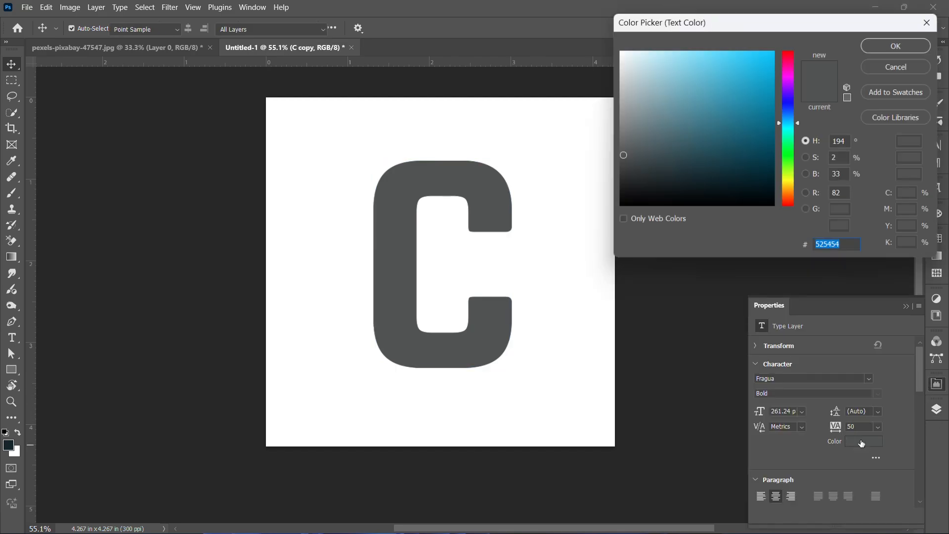
drag(624, 201, 595, 237)
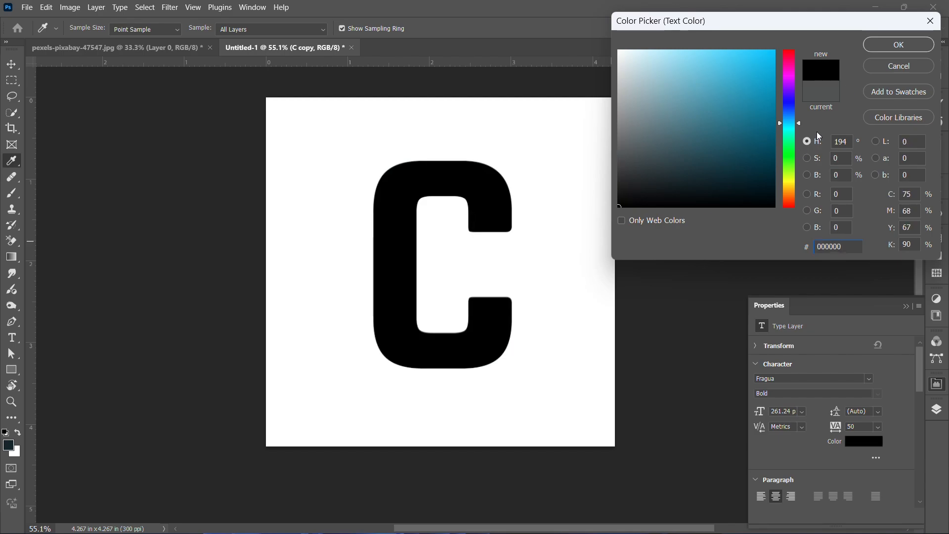
click(876, 49)
- Build a grey extrusion from the C in Group 1 by repeatedly duplicating it with small rightward shifts, about 65 copies
click(937, 410)
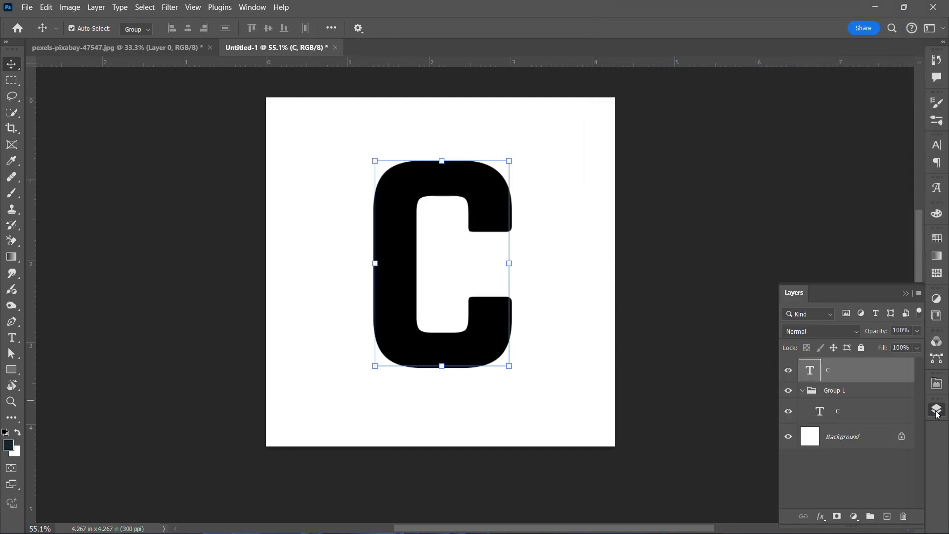
click(852, 422)
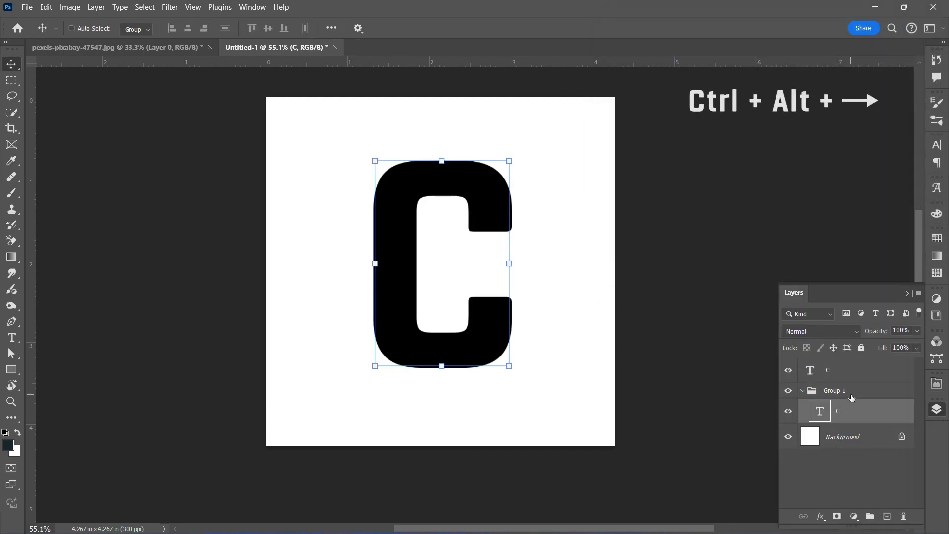
key(ctrl+alt+Right)
key(ctrl+alt+Right)
key(ctrl+alt+Right)
key(ctrl+alt+Right)
key(ctrl+alt+Right)
key(ctrl+alt+Right)
key(ctrl+alt+Right)
key(ctrl+alt+Right)
key(ctrl+alt+Right)
key(ctrl+alt+Right)
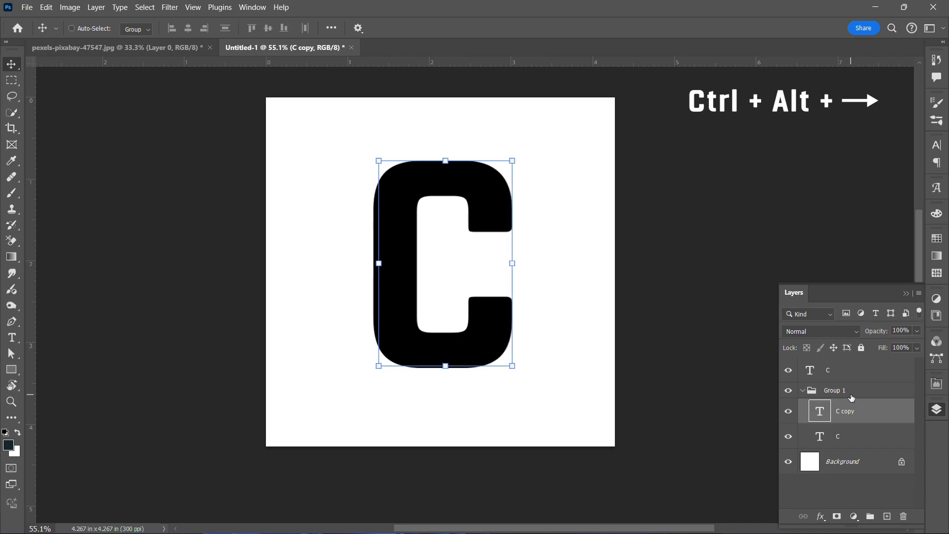
key(ctrl+alt+Right)
key(ctrl+alt+Right)
key(ctrl+alt+Right)
key(ctrl+alt+Right)
key(ctrl+alt+Right)
key(ctrl+alt+Right)
key(ctrl+alt+Right)
key(ctrl+alt+Right)
key(ctrl+alt+Right)
key(ctrl+alt+Right)
key(ctrl+alt+Right)
key(ctrl+alt+Right)
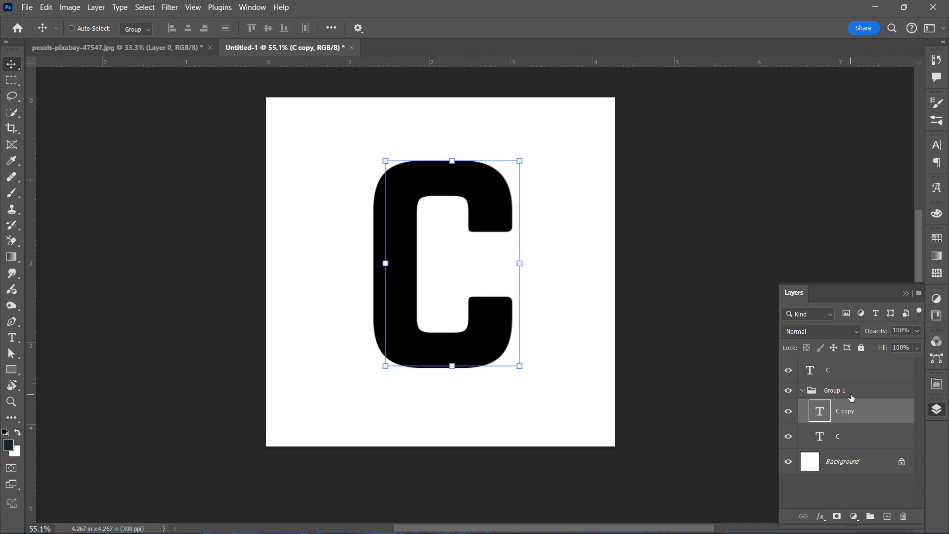
key(ctrl+alt+Right)
key(ctrl+alt+Right)
key(ctrl+alt+Right)
key(ctrl+alt+Right)
key(ctrl+alt+Right)
key(ctrl+alt+Right)
key(ctrl+alt+Right)
key(ctrl+alt+Right)
key(ctrl+alt+Right)
key(ctrl+alt+Right)
key(ctrl+alt+Right)
key(ctrl+alt+Right)
key(ctrl+alt+Right)
key(ctrl+alt+Right)
key(ctrl+alt+Right)
key(ctrl+alt+Right)
key(ctrl+alt+Right)
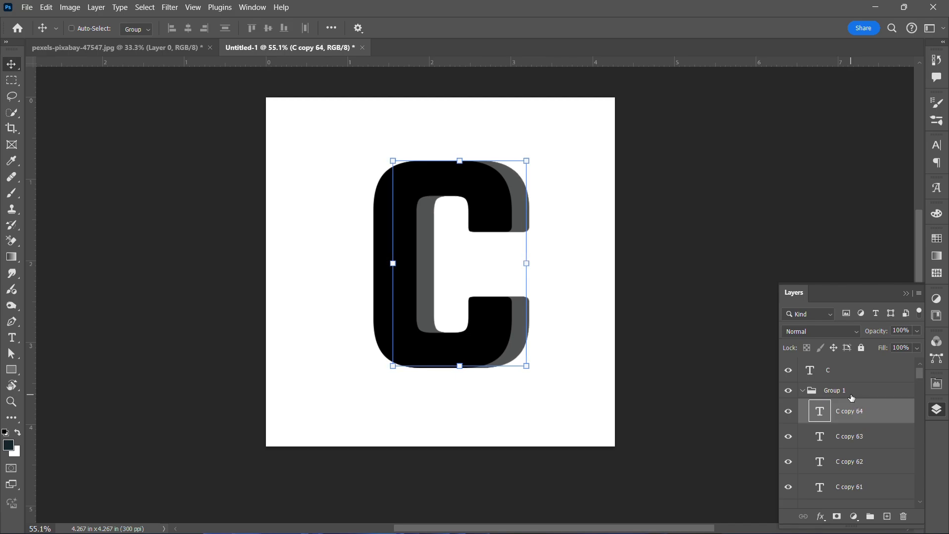
key(ctrl+alt+Right)
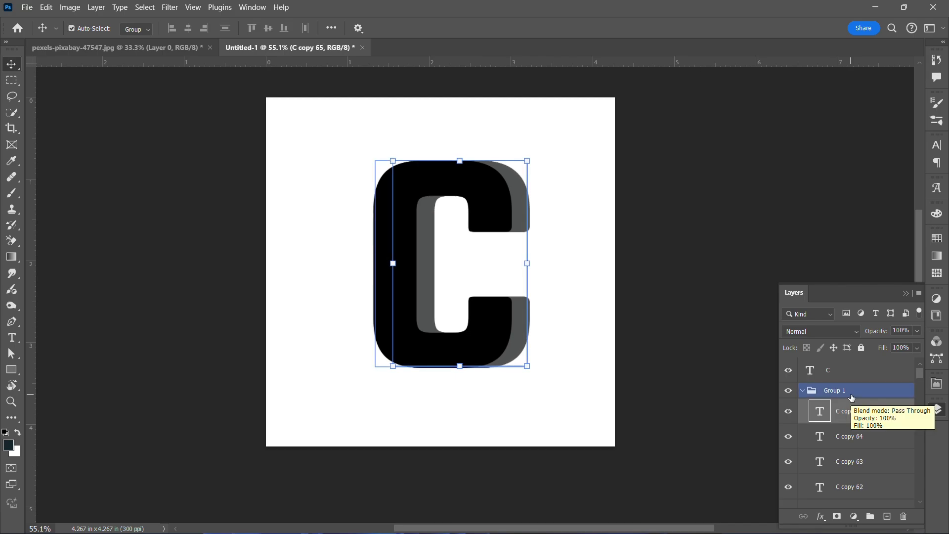
- Collapse Group 1 and bring the squirrel photo from pexels-pixabay-47547.jpg into Untitled-1 above the black C layer
click(802, 391)
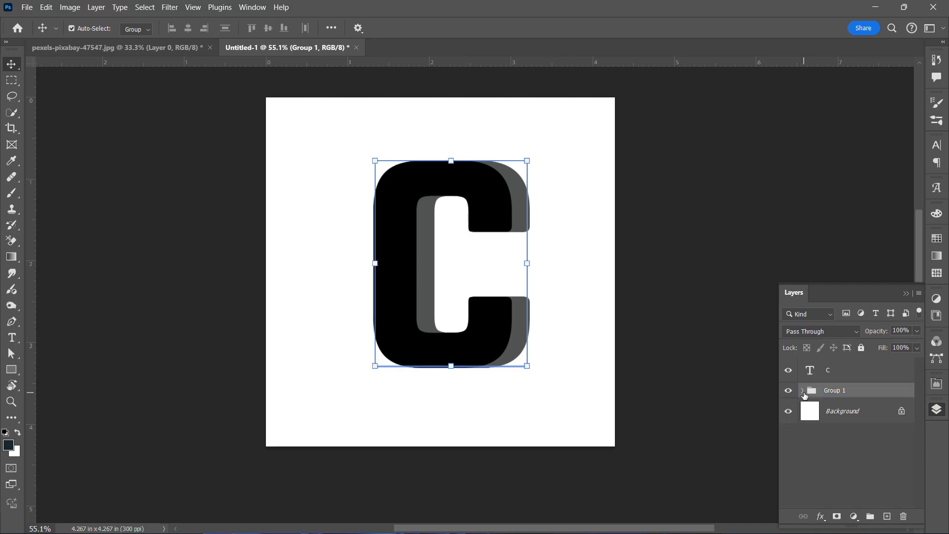
click(857, 371)
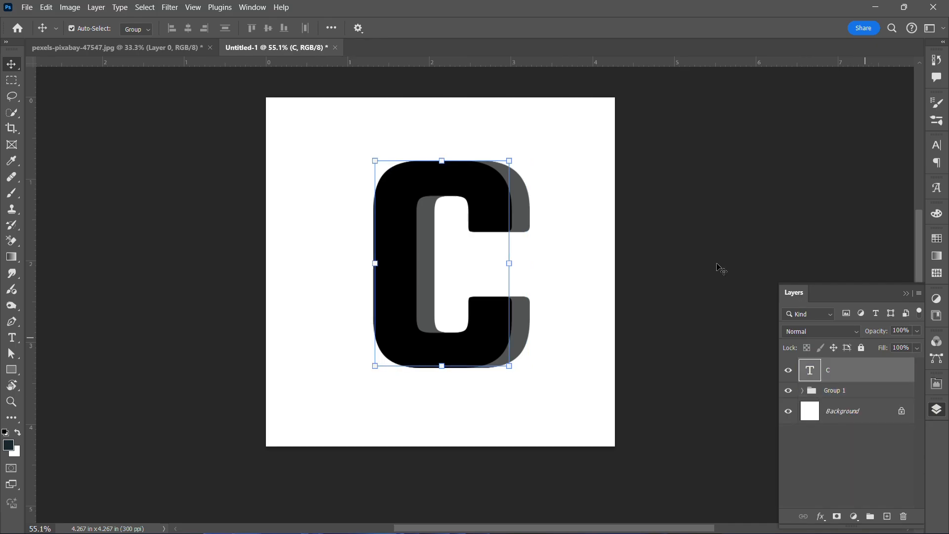
click(139, 49)
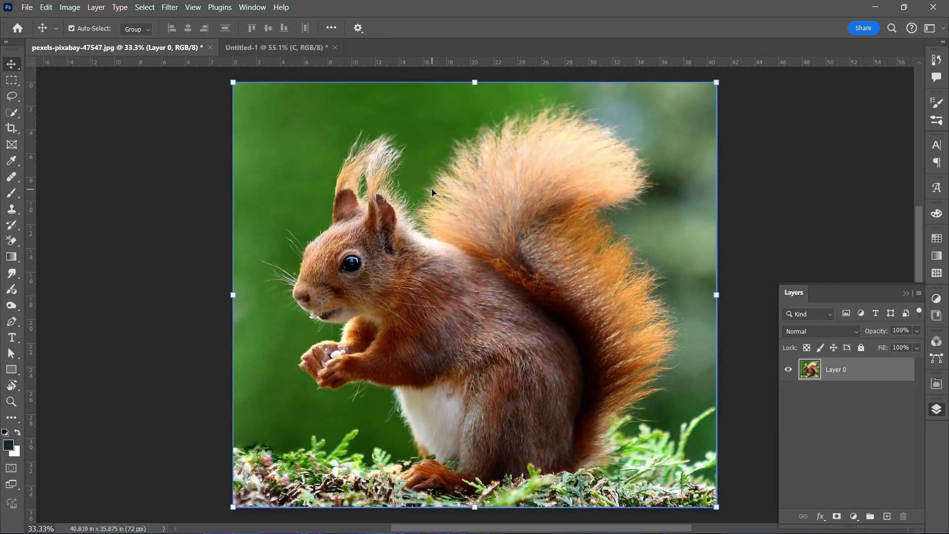
click(286, 52)
drag(317, 142, 325, 154)
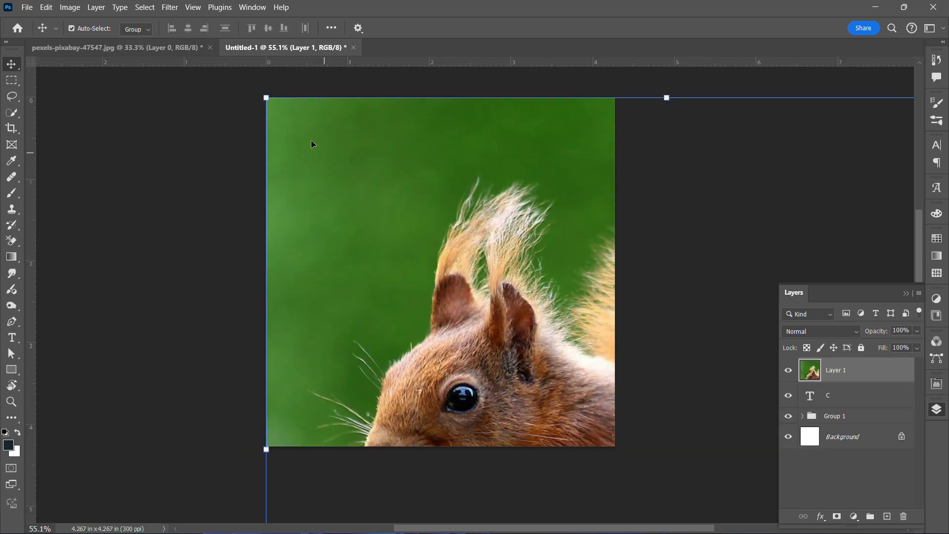
- Scale the squirrel photo to about 43%, move it over the letter, and lower its layer opacity to 48%
drag(265, 98, 492, 297)
drag(552, 354, 336, 181)
click(916, 331)
drag(895, 348, 881, 348)
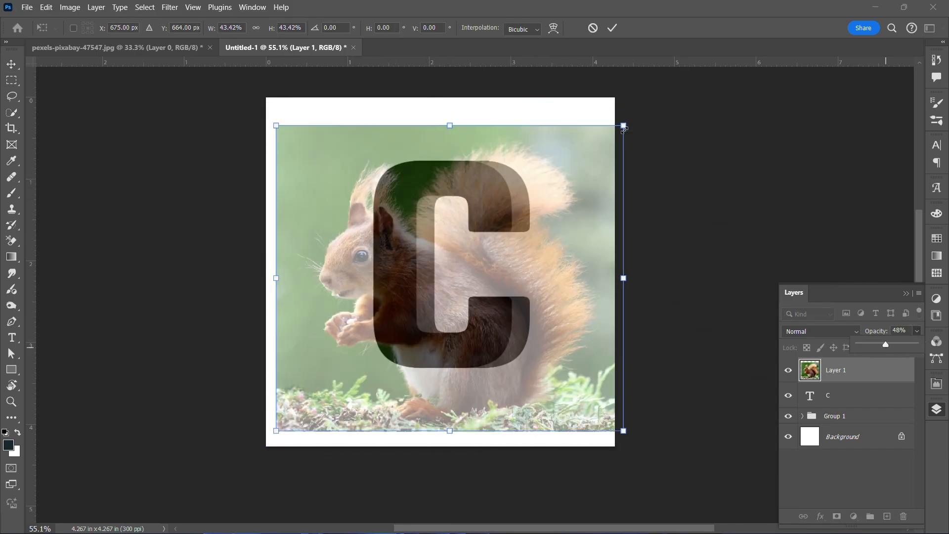
- Shrink the squirrel photo to about 30.5% and position it so it covers the whole extruded C
drag(620, 125, 566, 173)
mouse_move(518, 278)
mouse_down()
mouse_move(516, 268)
mouse_move(507, 272)
mouse_up()
drag(561, 378, 552, 368)
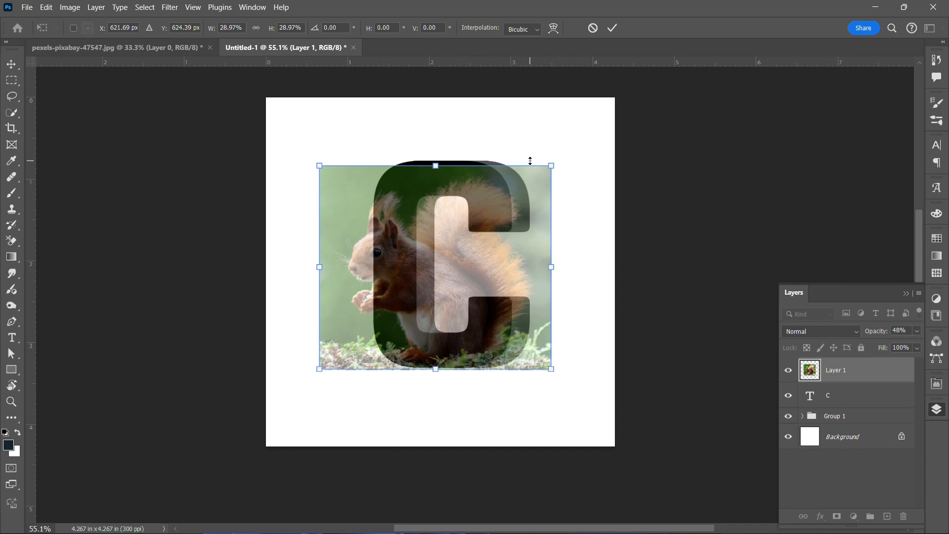
drag(552, 164, 571, 156)
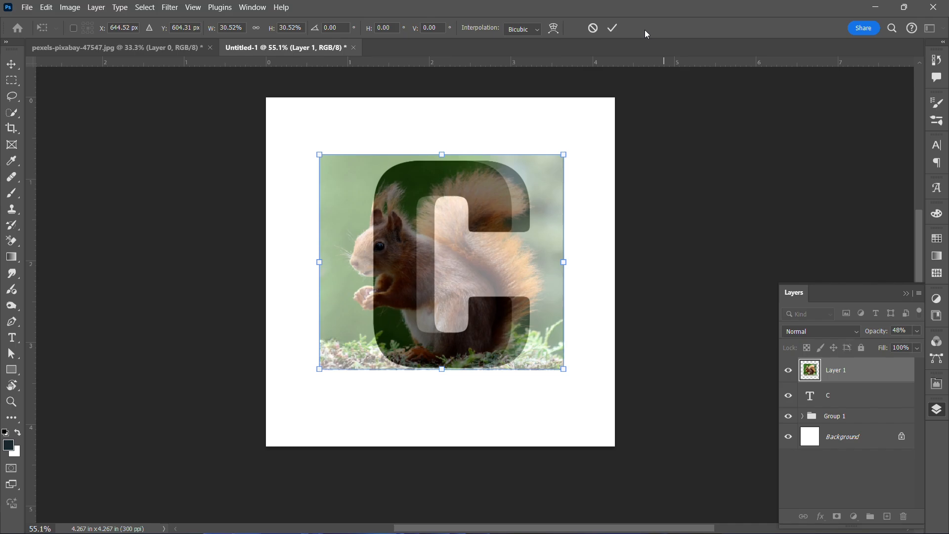
click(613, 28)
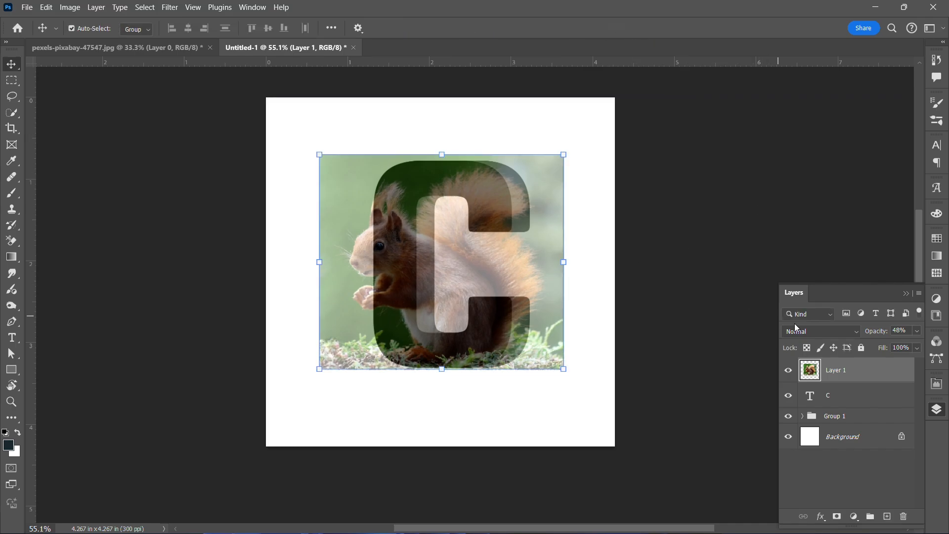
- Restore the squirrel layer's opacity to 100% and clip it to the C text layer
click(917, 330)
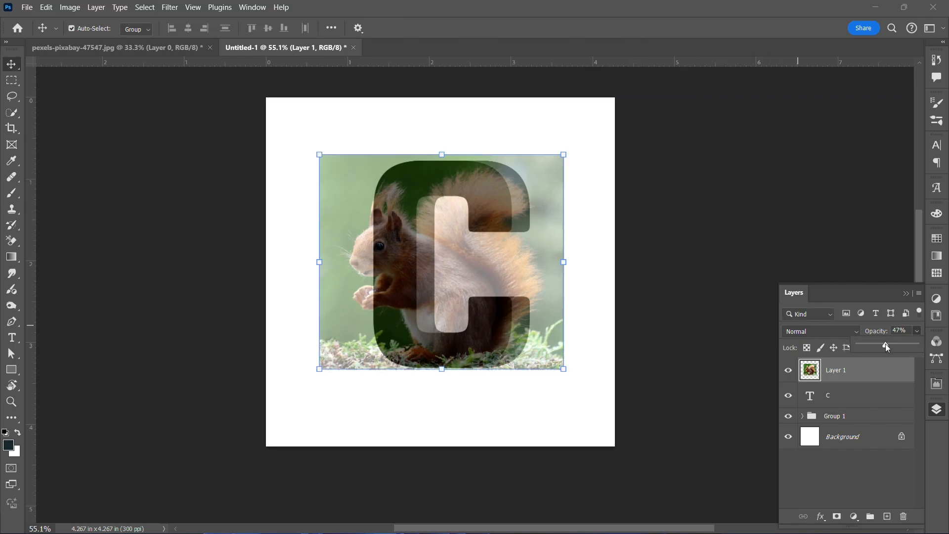
drag(885, 345, 933, 349)
right_click(858, 380)
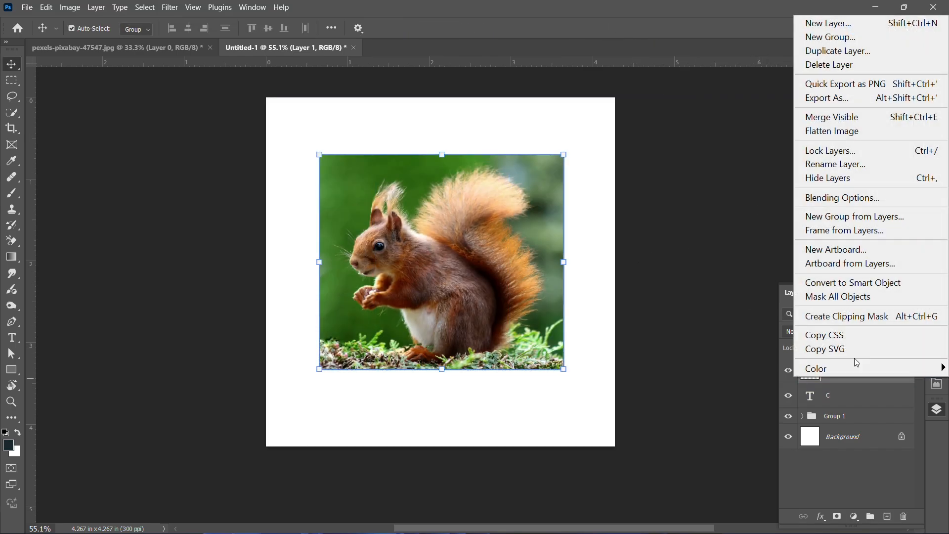
click(859, 314)
- Duplicate the squirrel layer directly above Group 1 and clip the copy to that group
drag(870, 371, 865, 413)
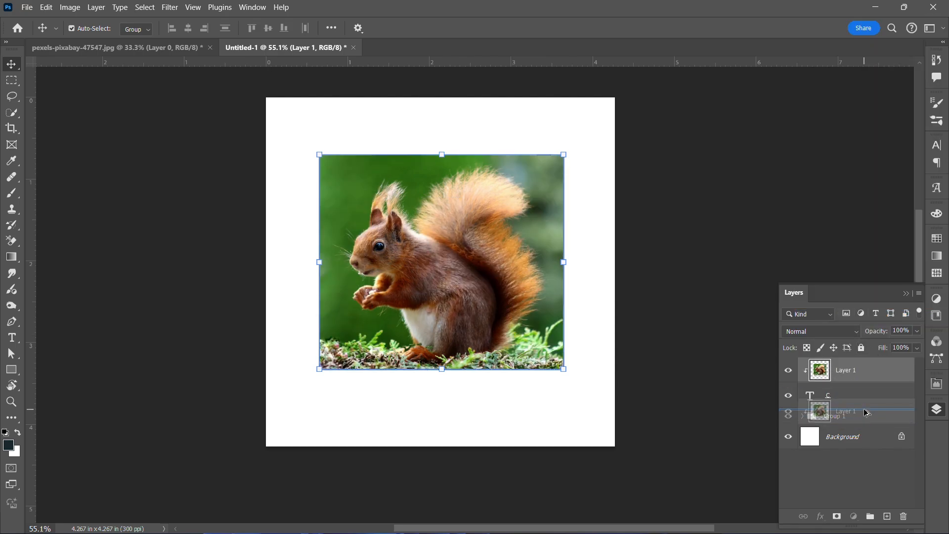
right_click(852, 419)
click(849, 358)
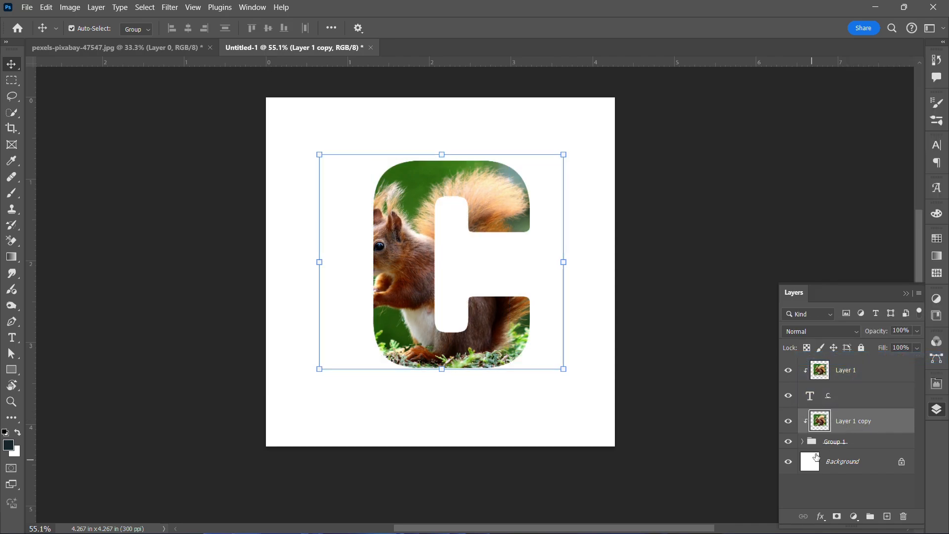
- Add an Exposure adjustment above the squirrel copy, clipped to Group 1, with Exposure set to -3.00
click(841, 516)
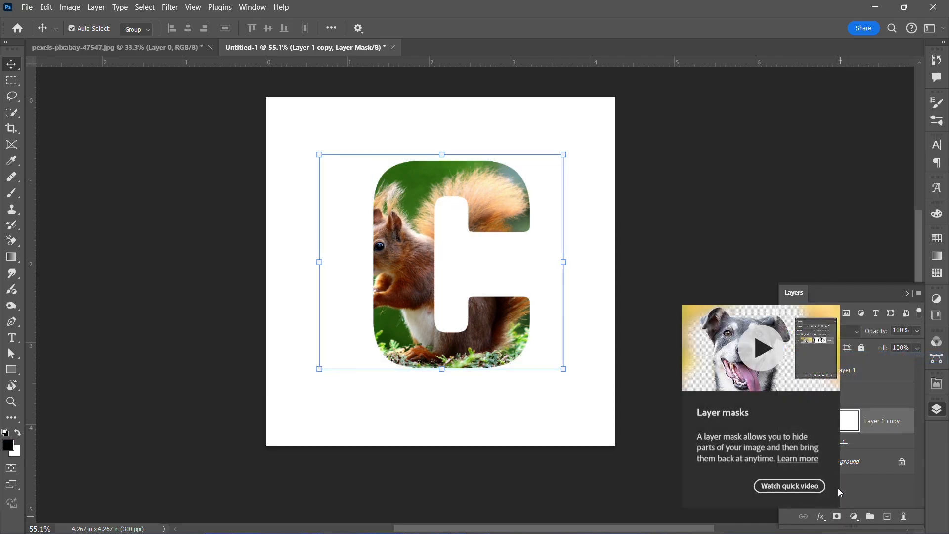
key(ctrl+z)
click(853, 516)
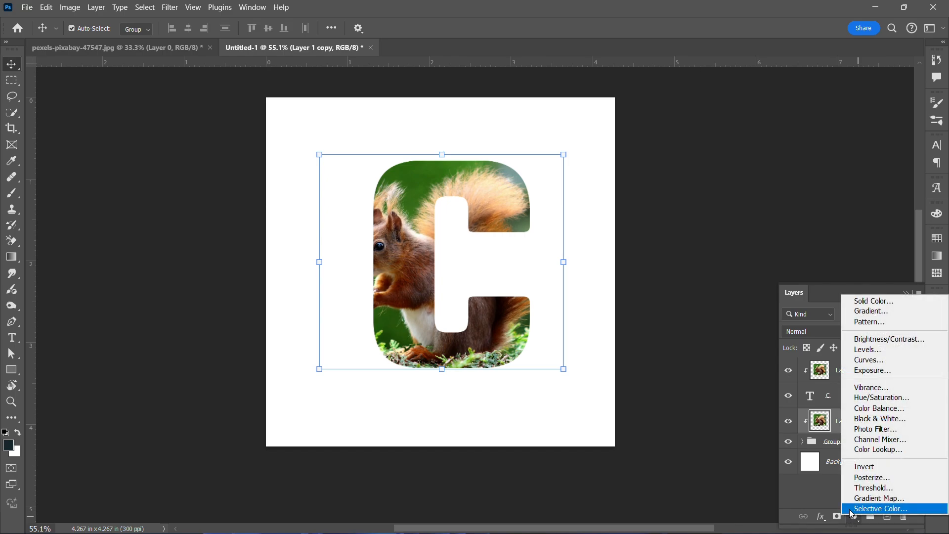
click(862, 369)
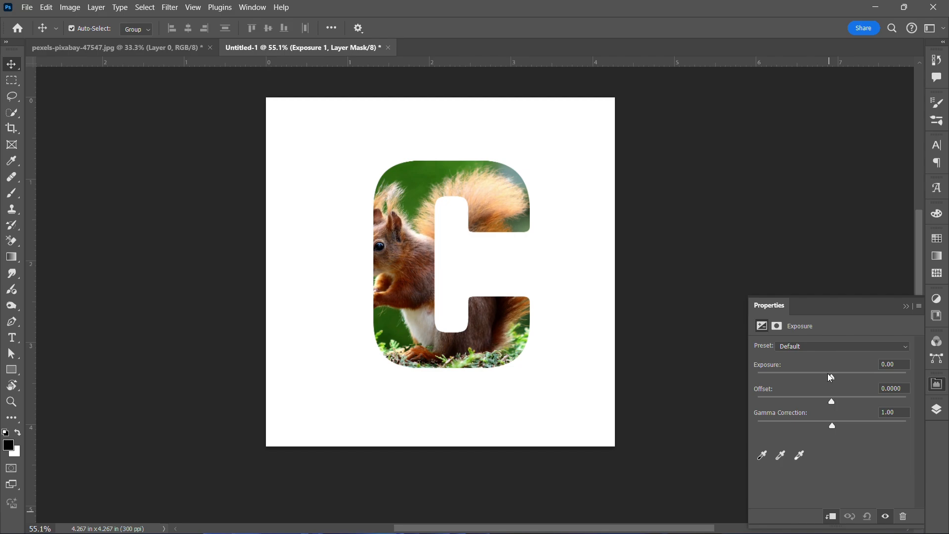
drag(832, 378, 797, 391)
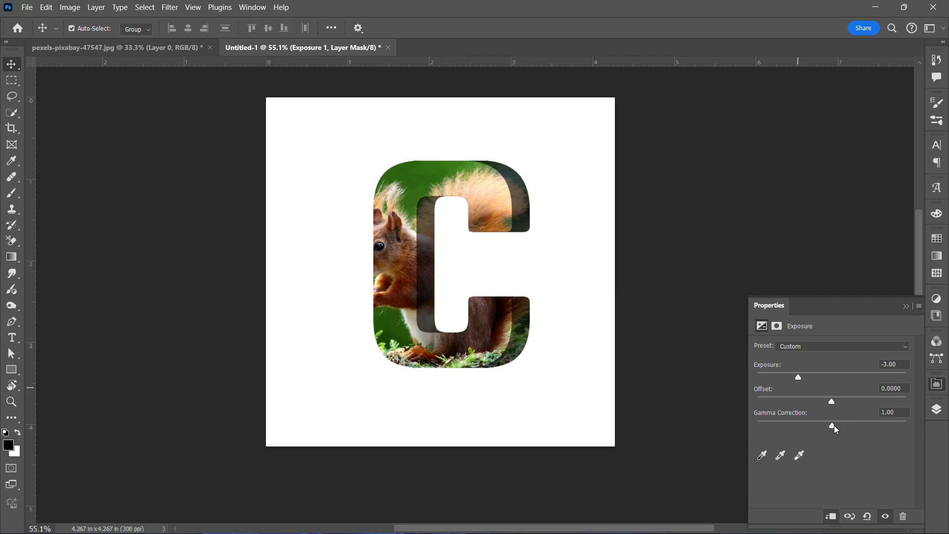
- Set the Exposure adjustment's Gamma Correction to 1.25 and its Offset to -0.0417
drag(831, 429, 819, 431)
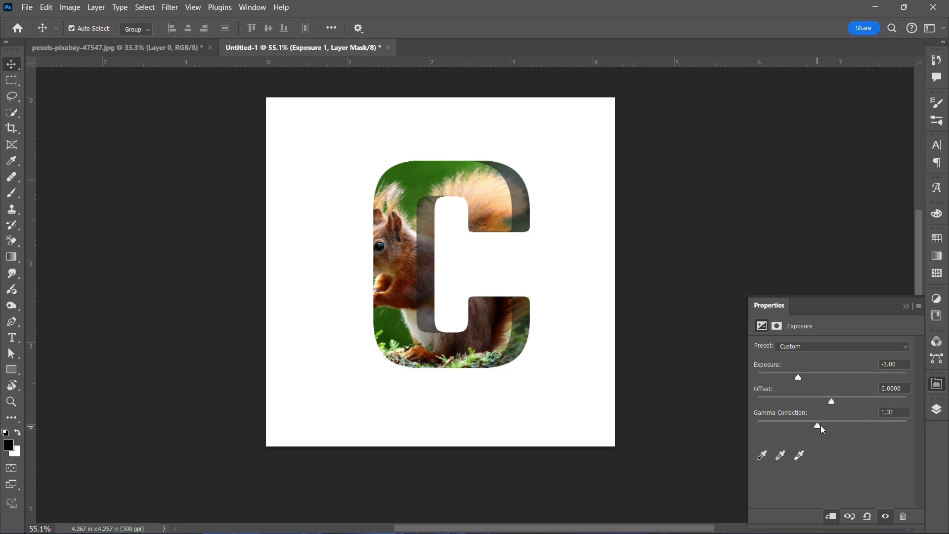
drag(832, 404, 828, 406)
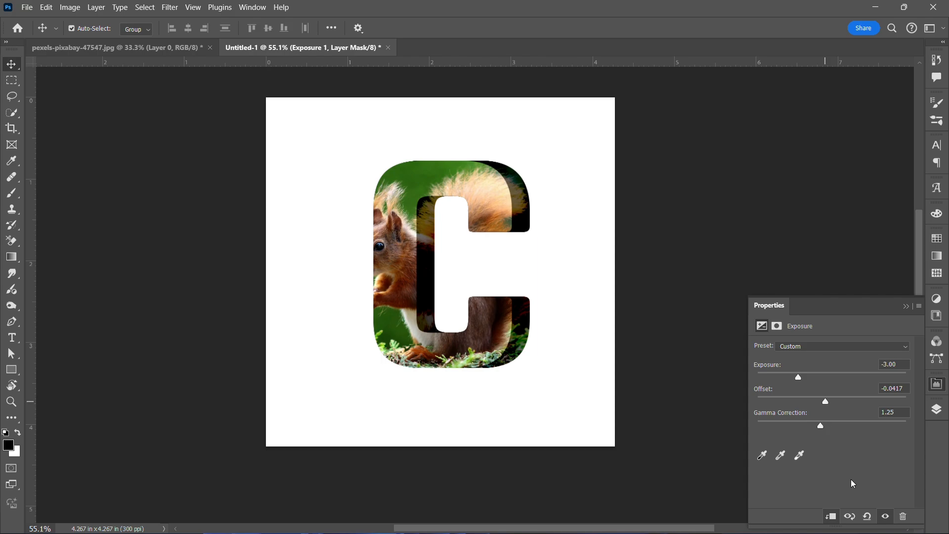
- Duplicate Layer 1 above the stack, select the squirrel as the subject and mask the copy to that selection
click(935, 410)
click(840, 371)
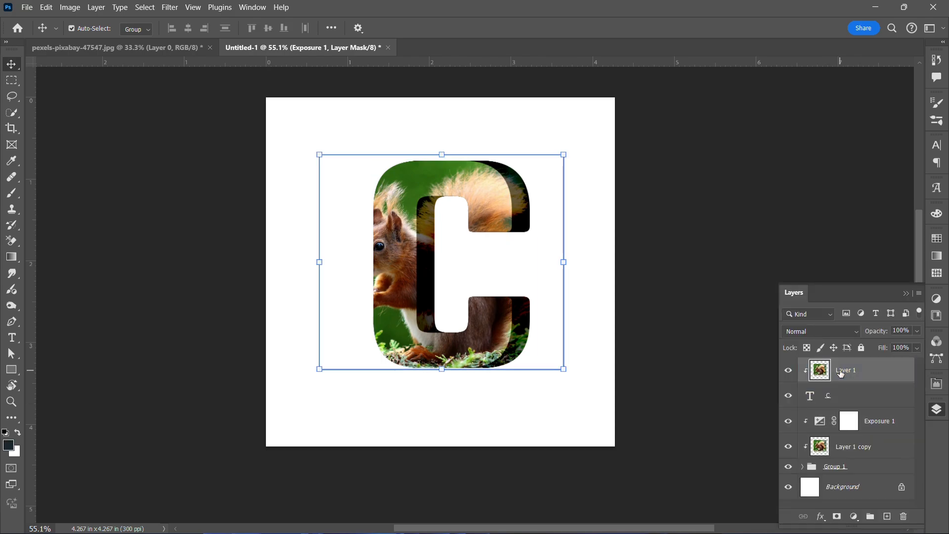
key(ctrl)
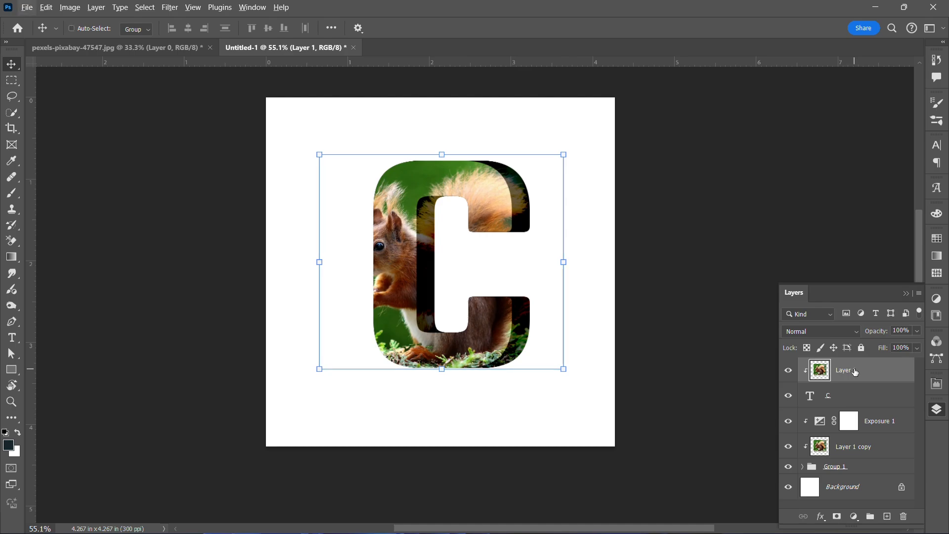
key(ctrl+j)
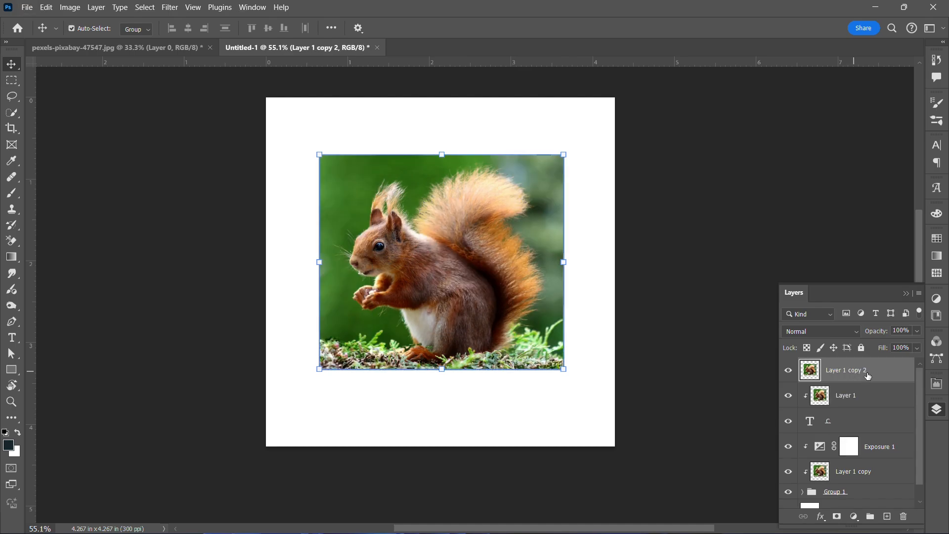
click(145, 6)
click(158, 174)
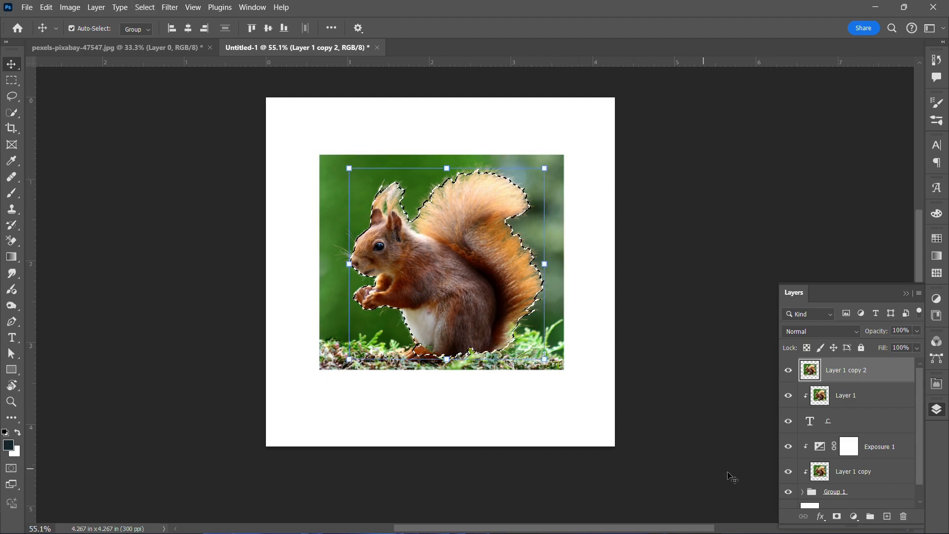
click(836, 517)
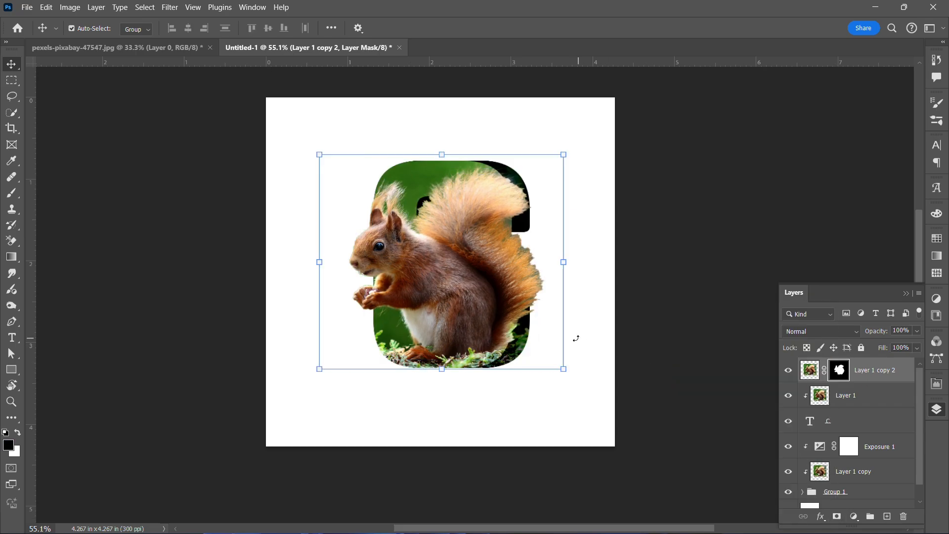
- Paint the squirrel's mask black with a 300 px soft round brush, keeping only the front part that overhangs the C
key(b)
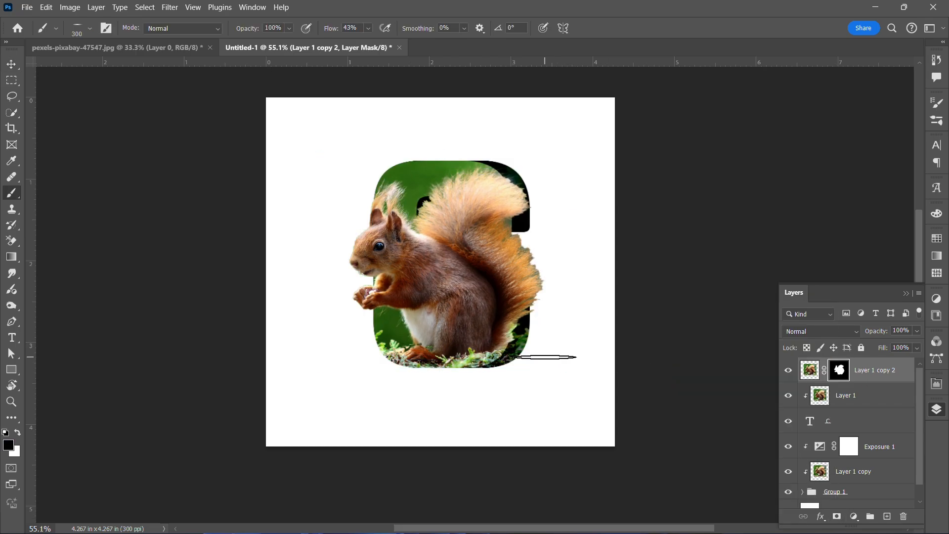
click(89, 29)
click(44, 140)
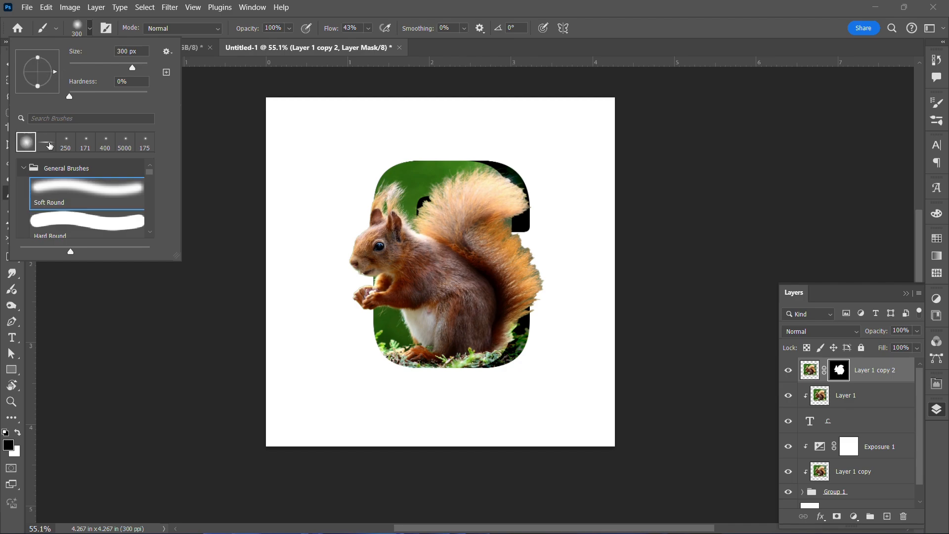
click(531, 184)
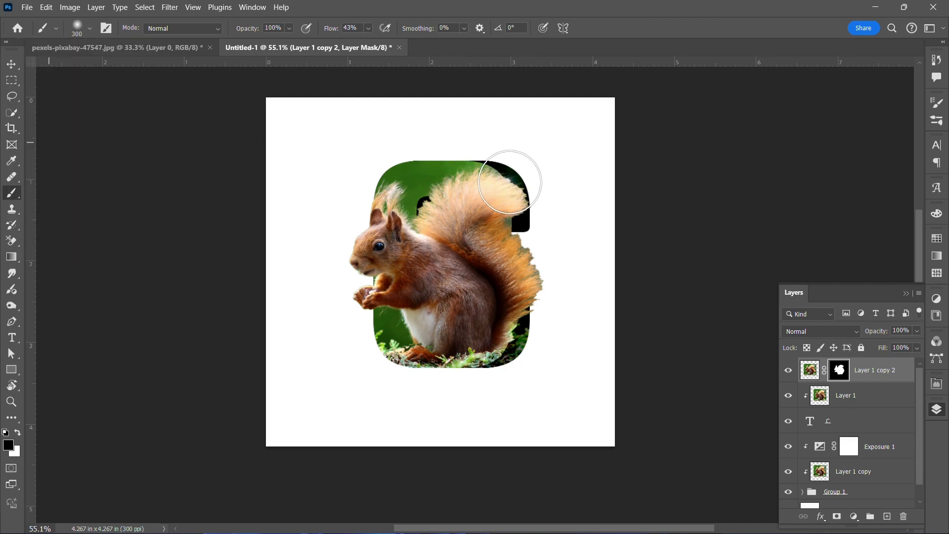
mouse_move(482, 210)
mouse_down()
mouse_move(457, 192)
mouse_move(448, 220)
mouse_move(459, 195)
mouse_move(445, 211)
mouse_move(453, 301)
mouse_move(484, 314)
mouse_move(500, 303)
mouse_move(512, 271)
mouse_move(533, 316)
mouse_move(525, 348)
mouse_move(525, 302)
mouse_move(501, 285)
mouse_move(462, 299)
mouse_move(462, 208)
mouse_move(456, 230)
mouse_up()
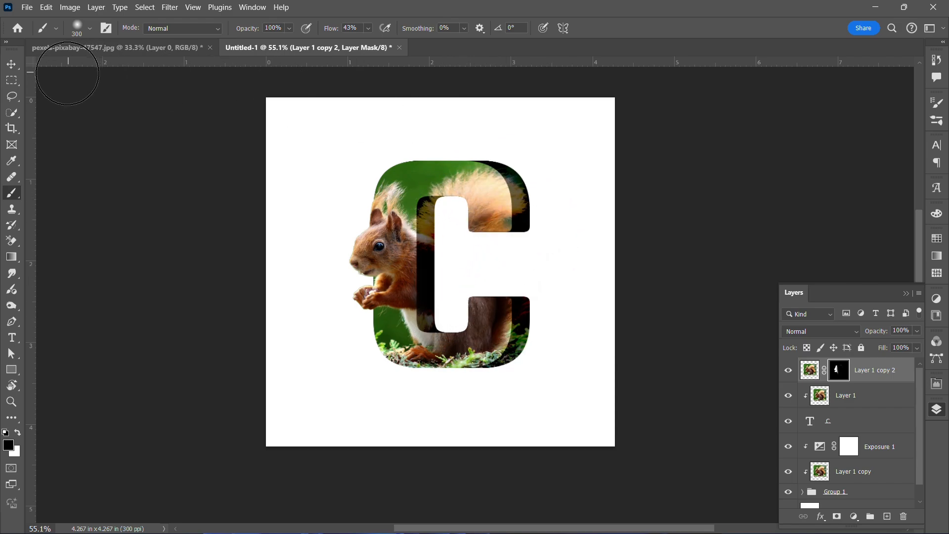
- Group all layers except the Background into one new group
click(12, 65)
click(879, 446)
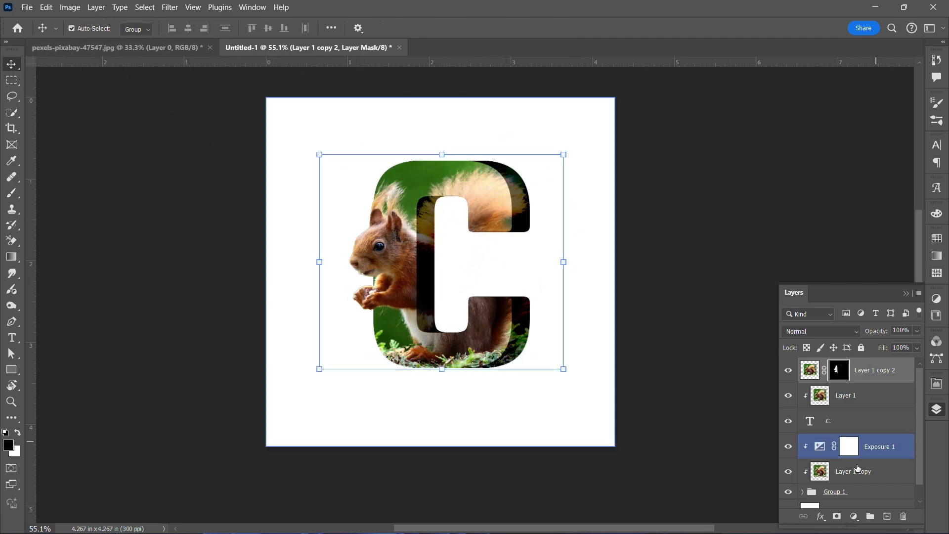
scroll(847, 474, down, 1)
click(847, 478)
ctrl+click(858, 482)
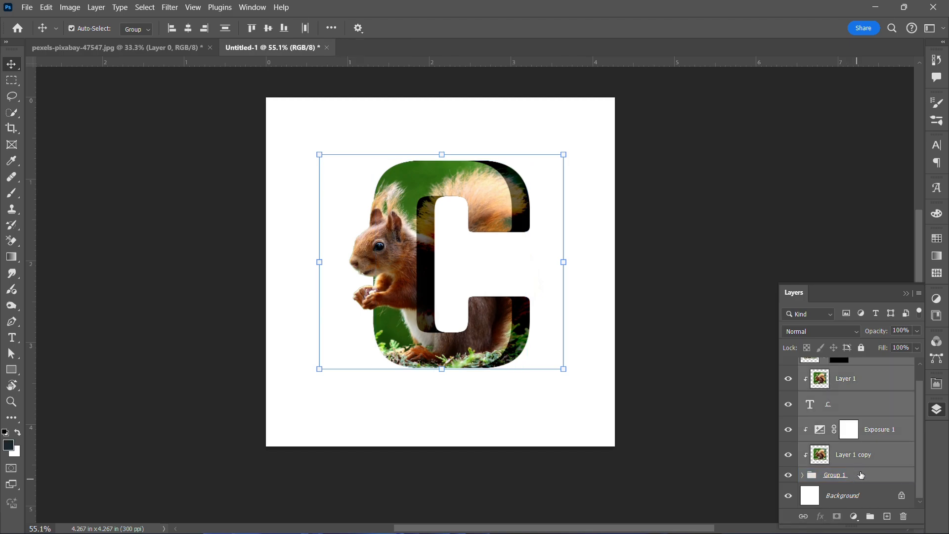
key(ctrl+alt+a)
drag(861, 475, 874, 521)
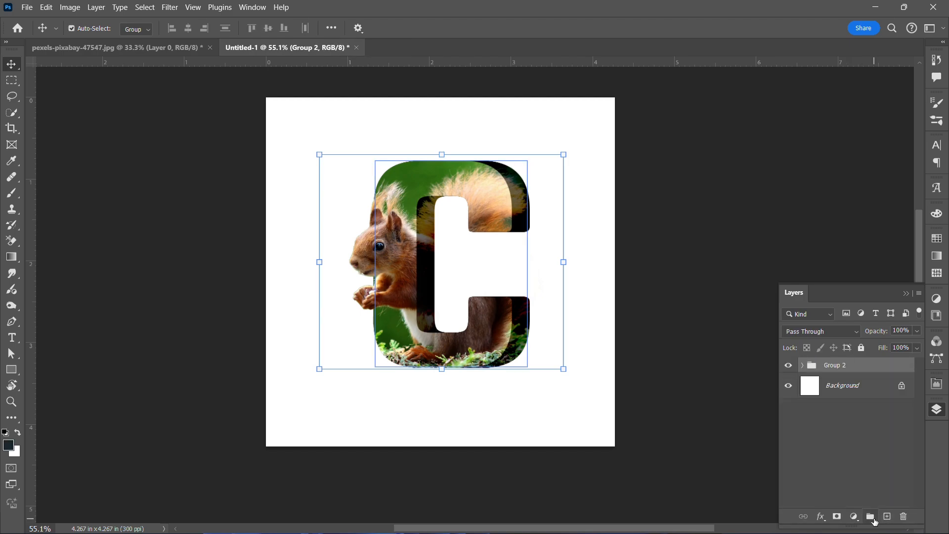
- Duplicate Group 2 and flip the copy vertically
drag(862, 365, 890, 518)
drag(888, 518, 888, 517)
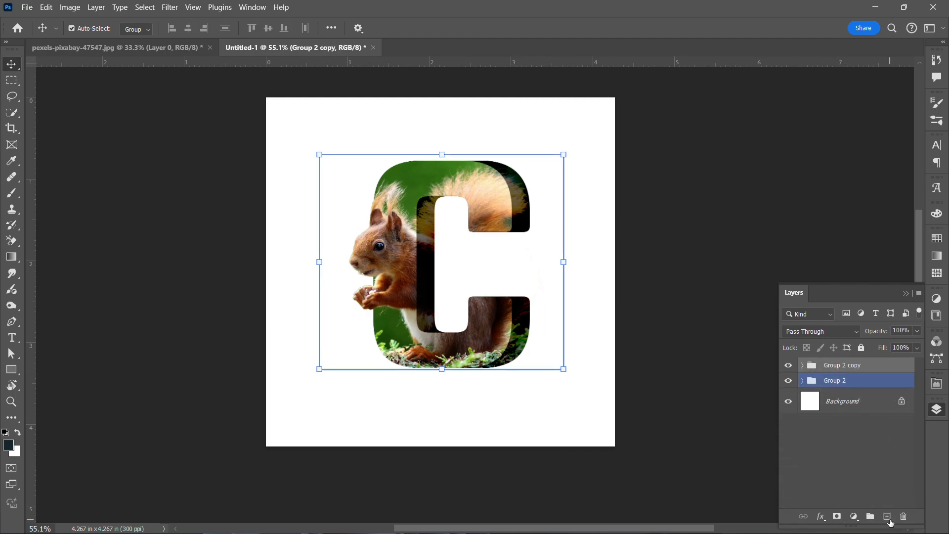
click(46, 7)
mouse_move(121, 353)
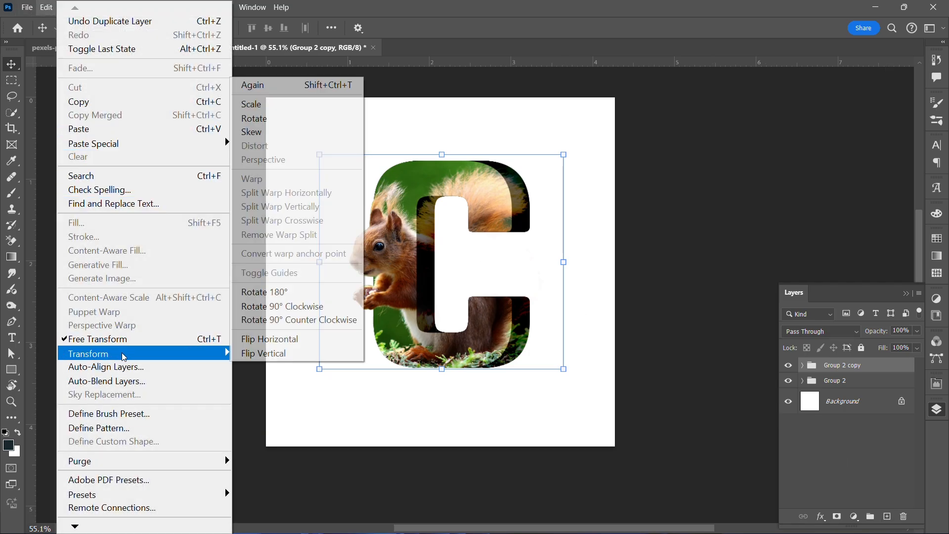
click(234, 353)
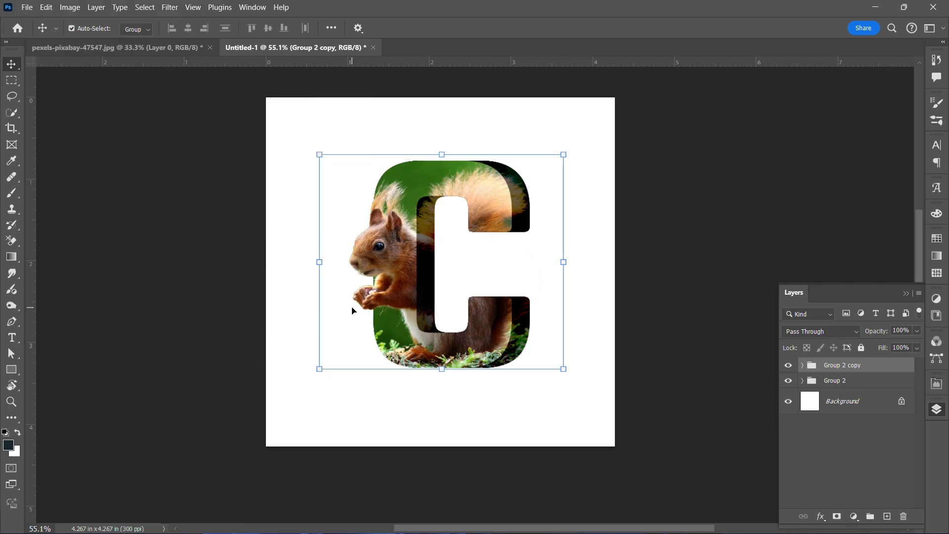
- Move the flipped copy directly below the C as a reflection and place it beneath Group 2 in the layer order
drag(392, 262, 397, 464)
click(858, 379)
drag(855, 366, 864, 392)
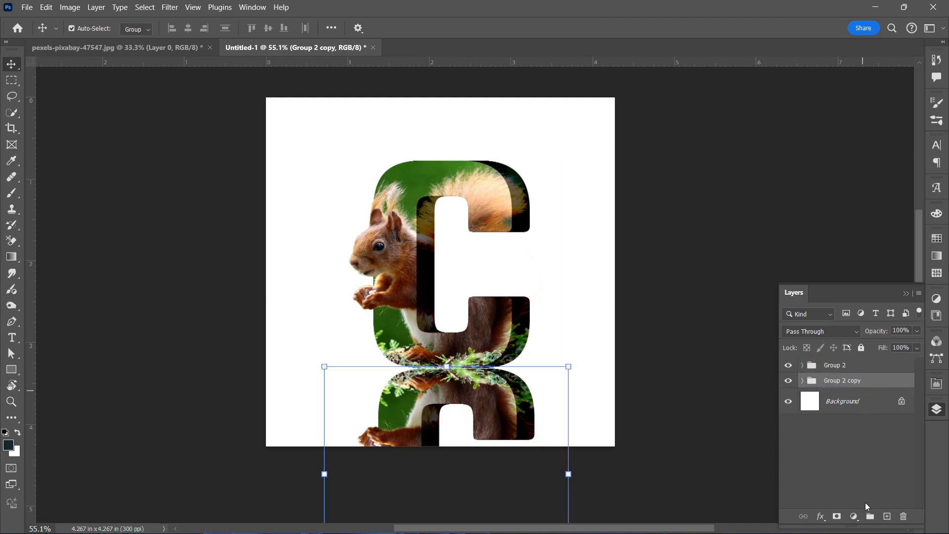
- Add a new layer between the two groups and paint a black (000000) contact shadow under the C with the flat 300 px brush
click(887, 516)
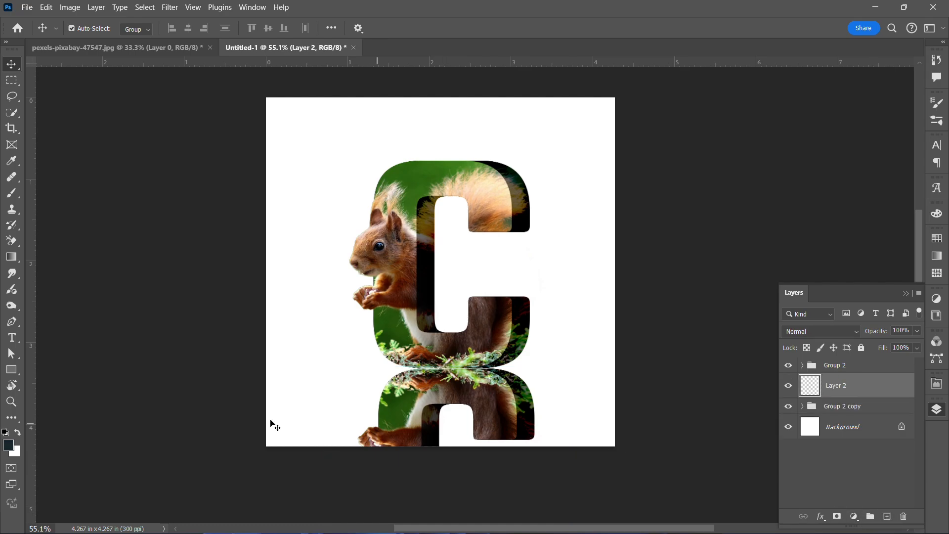
key(b)
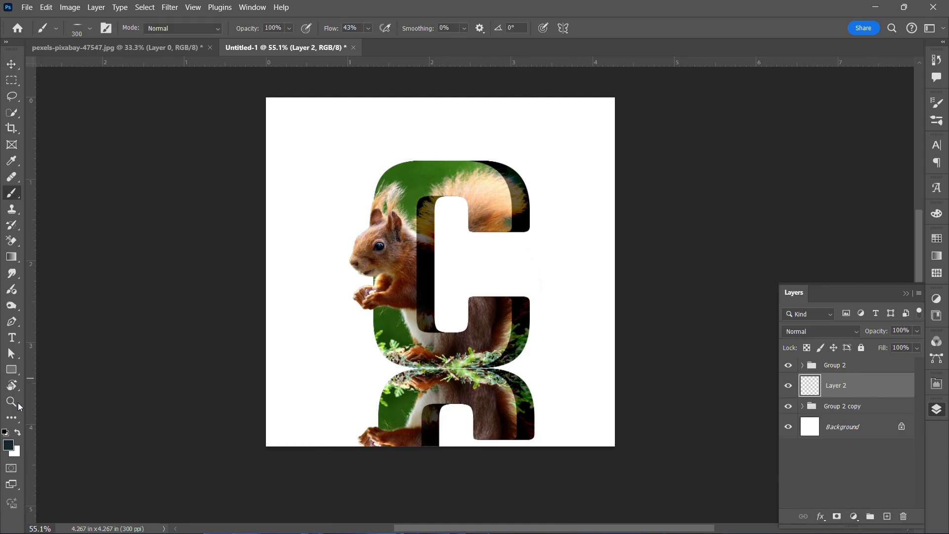
click(9, 445)
drag(647, 179, 660, 213)
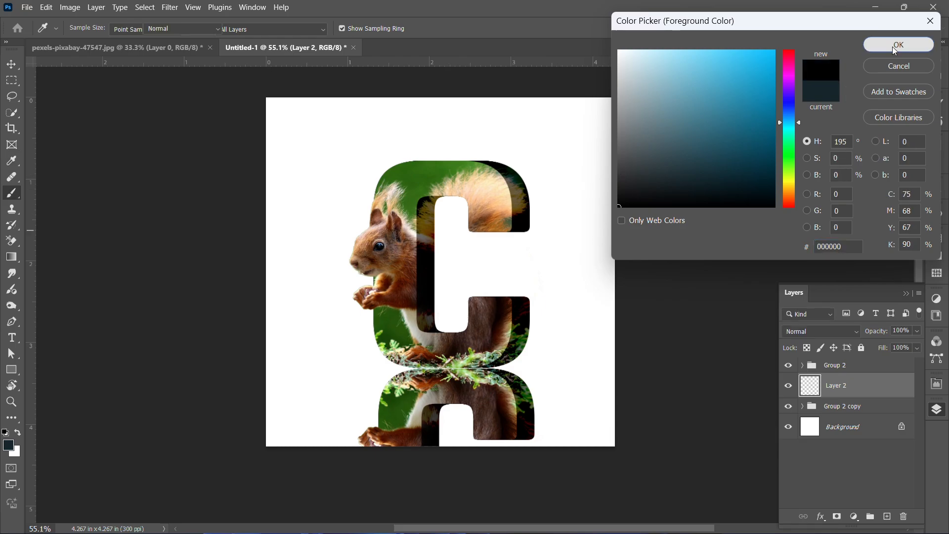
click(891, 45)
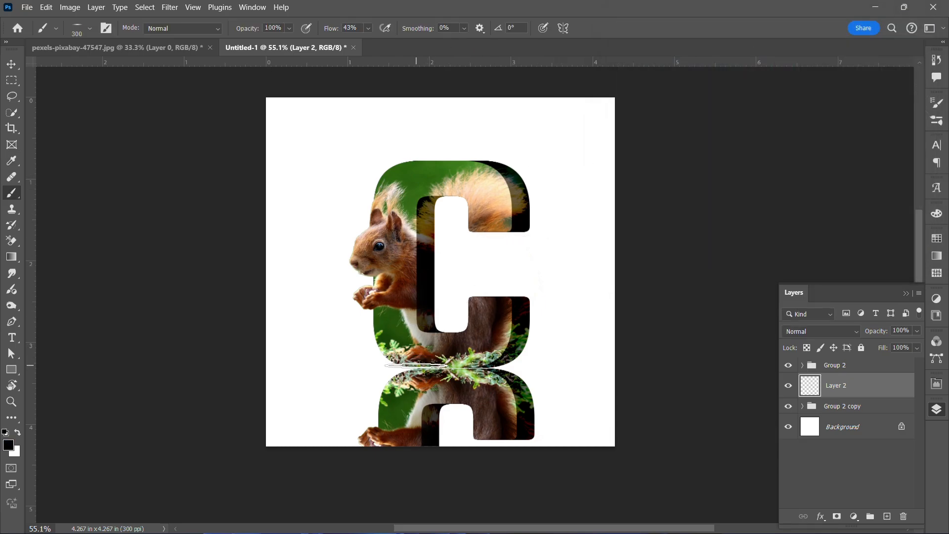
drag(398, 370, 541, 372)
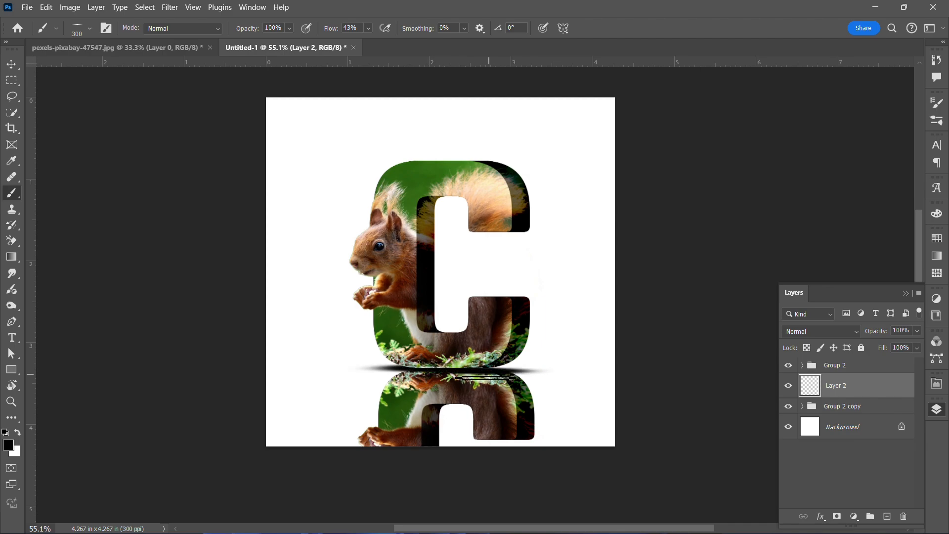
- Set the shadow layer's blend mode to Hard Light
click(17, 67)
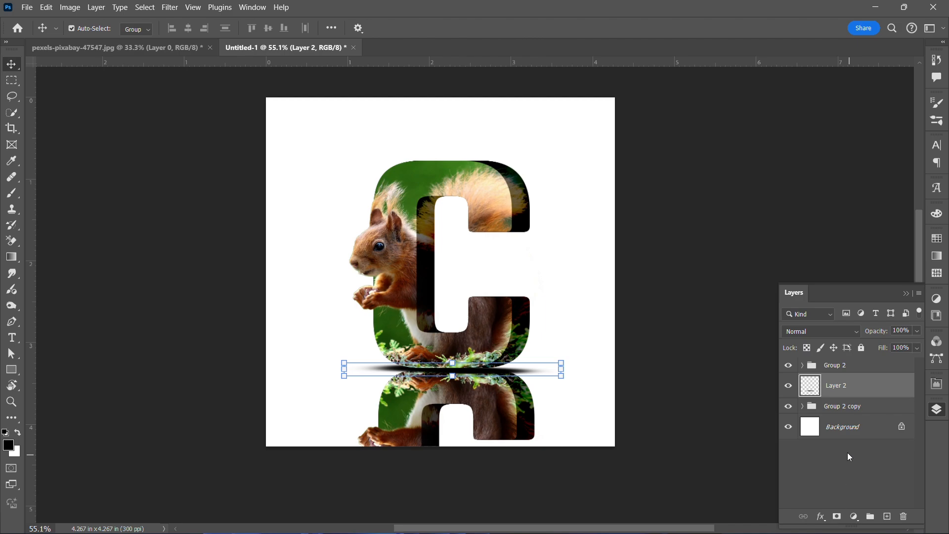
click(840, 332)
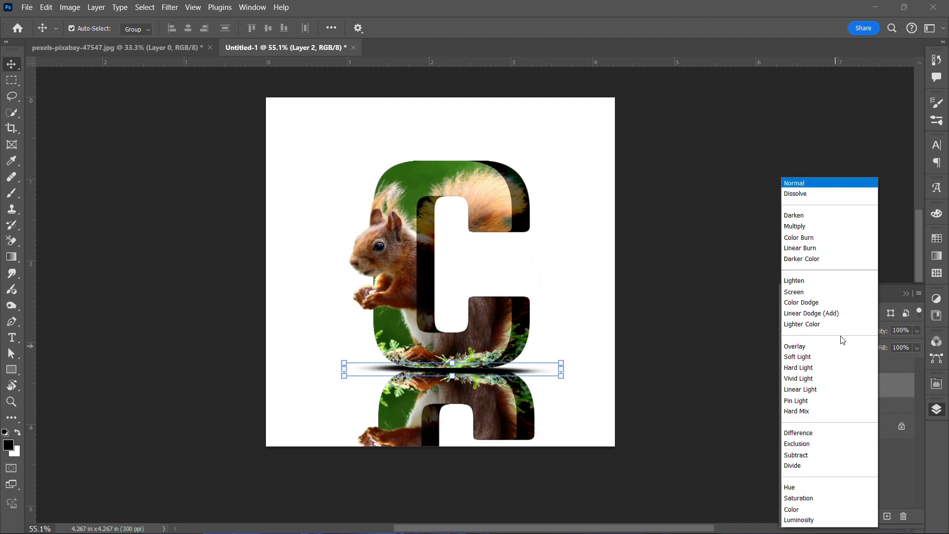
click(811, 368)
- Add a layer mask to Group 2 copy and fade the reflection downward with a black-to-white linear gradient
click(840, 406)
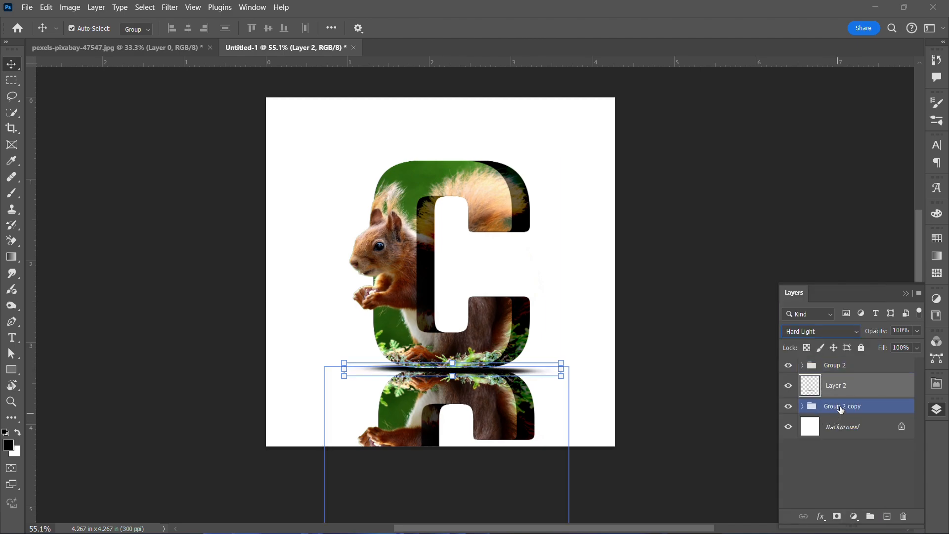
click(835, 516)
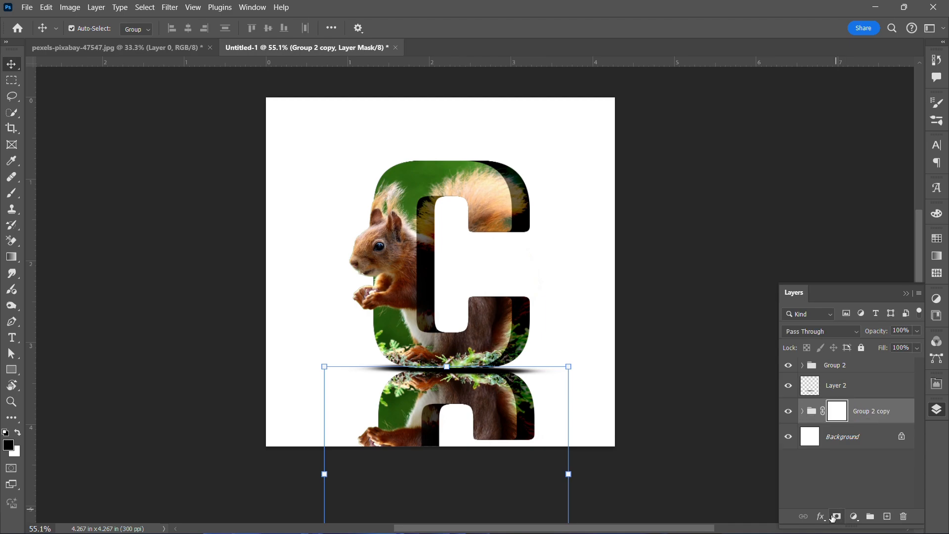
click(11, 257)
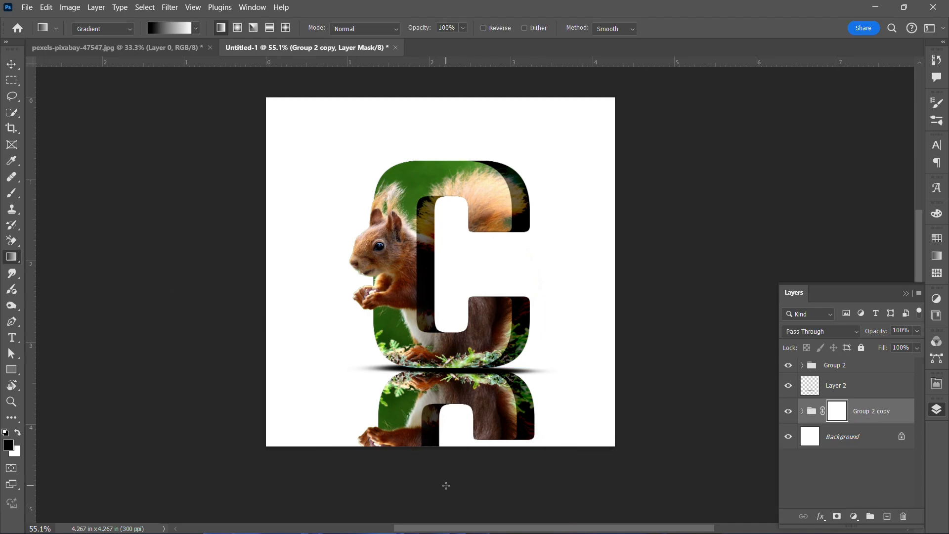
drag(444, 502, 468, 189)
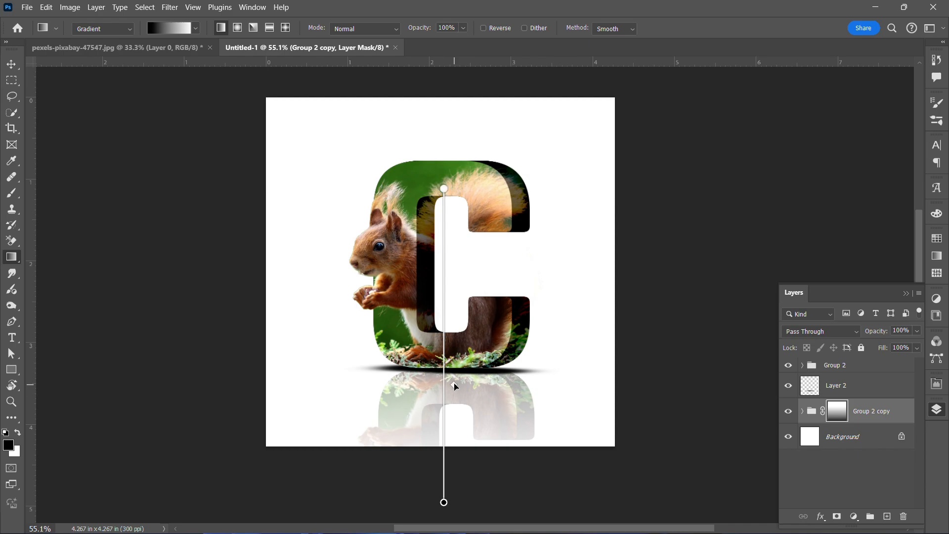
click(17, 66)
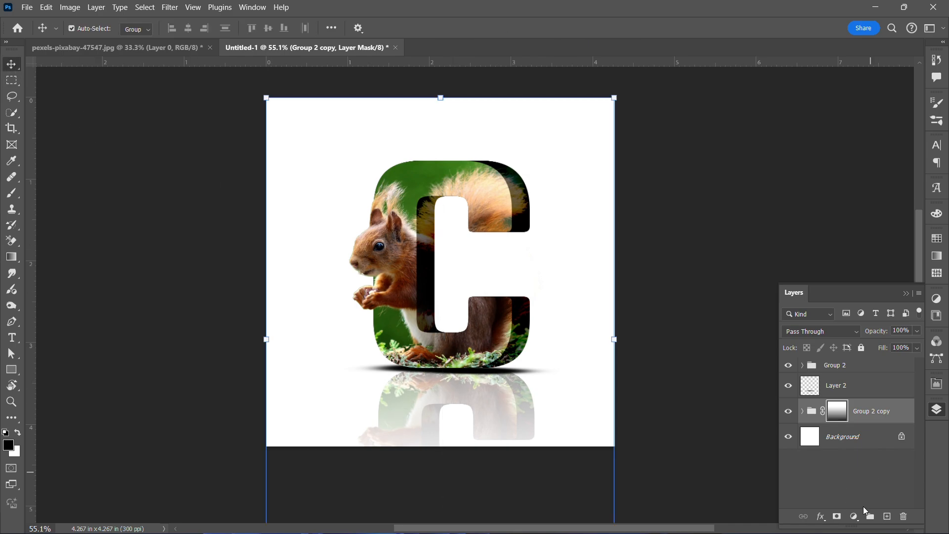
- Add a Gradient Fill layer directly above the Background layer
click(862, 437)
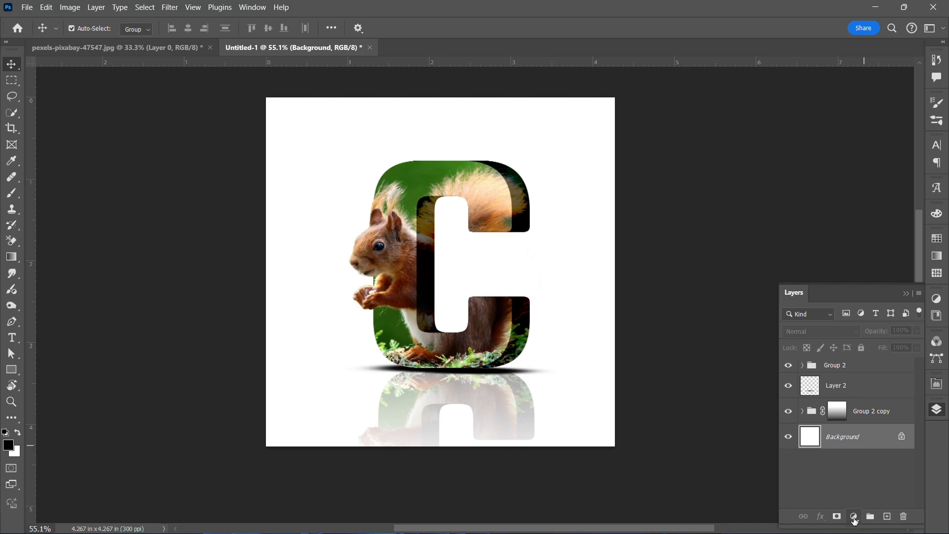
click(854, 516)
click(883, 315)
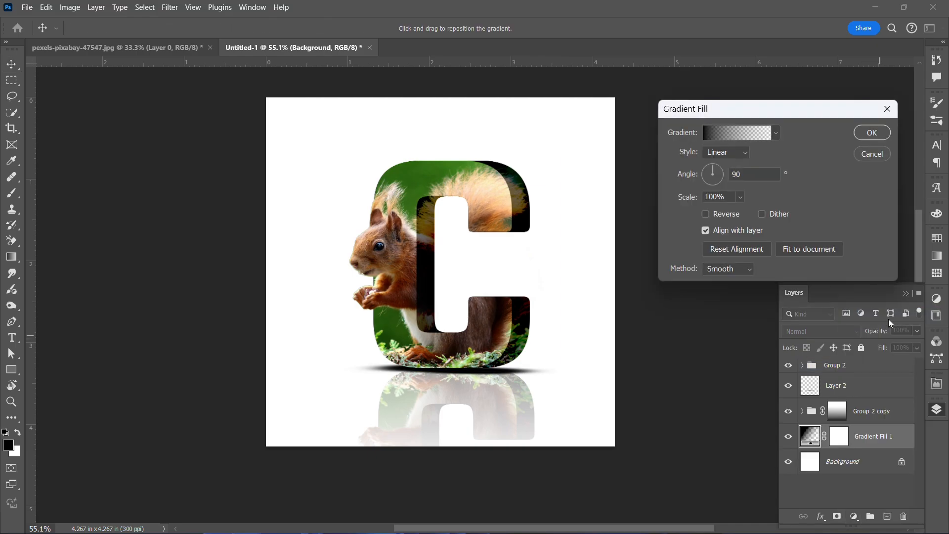
- Set the fill gradient's starting color stop to the dark green 174305 sampled from the photo inside the C
click(764, 137)
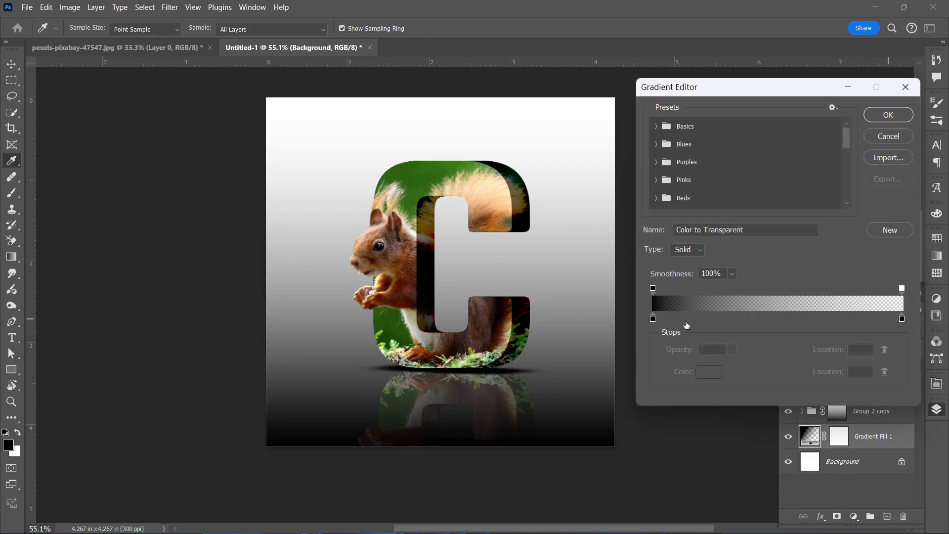
click(653, 319)
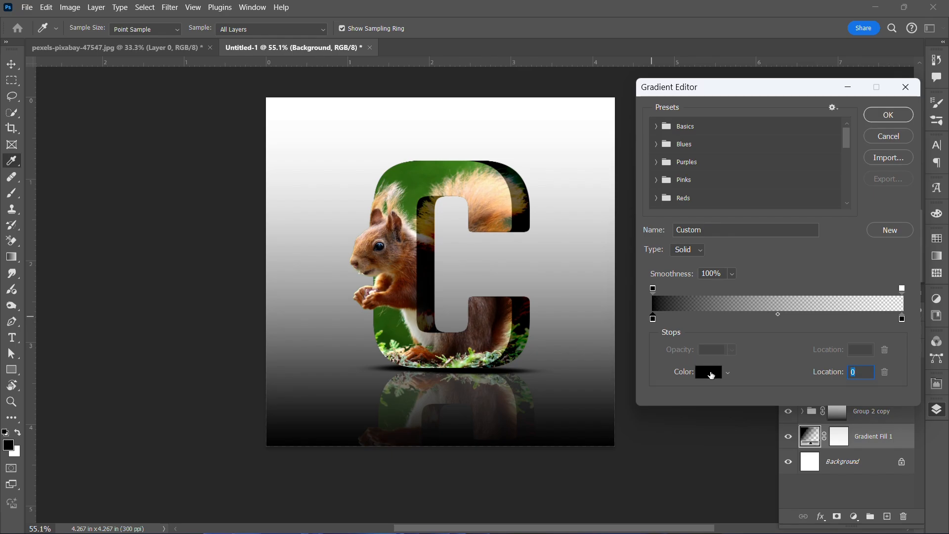
click(709, 373)
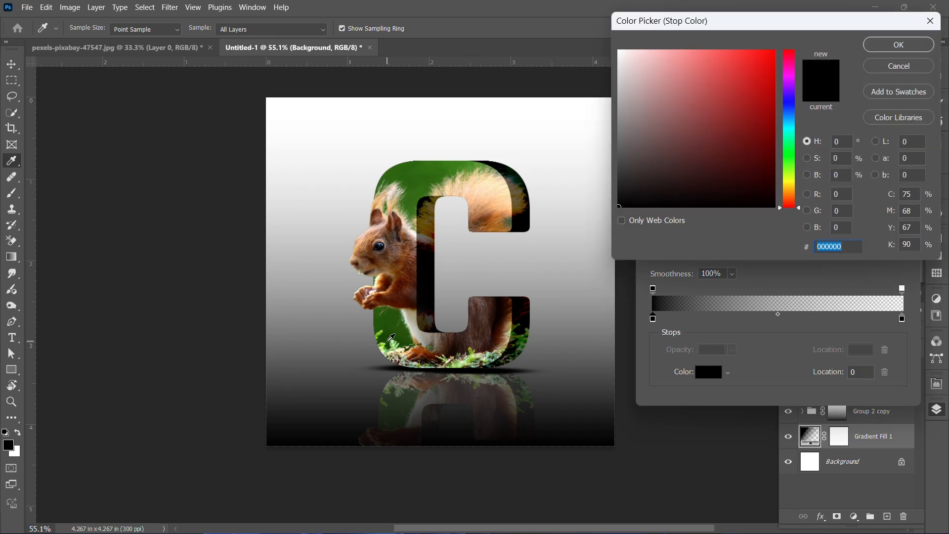
click(391, 337)
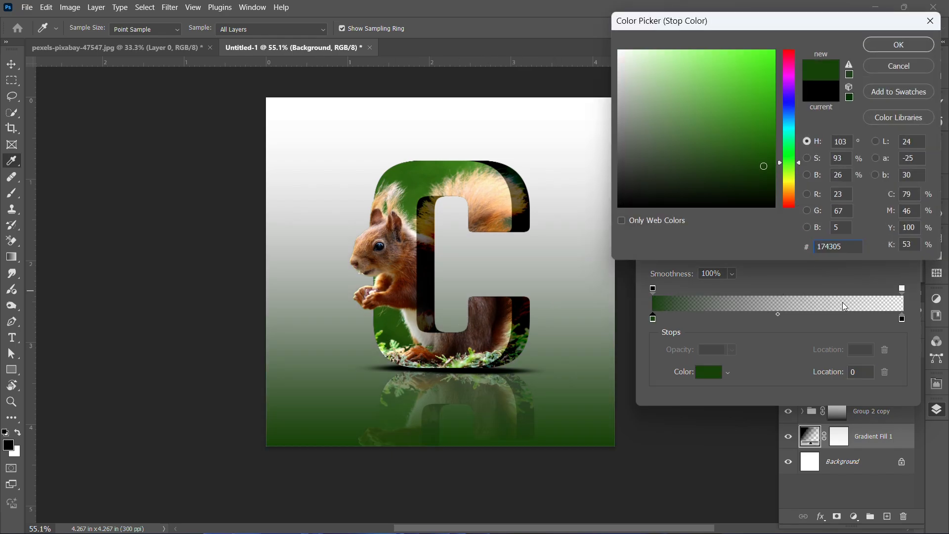
click(905, 49)
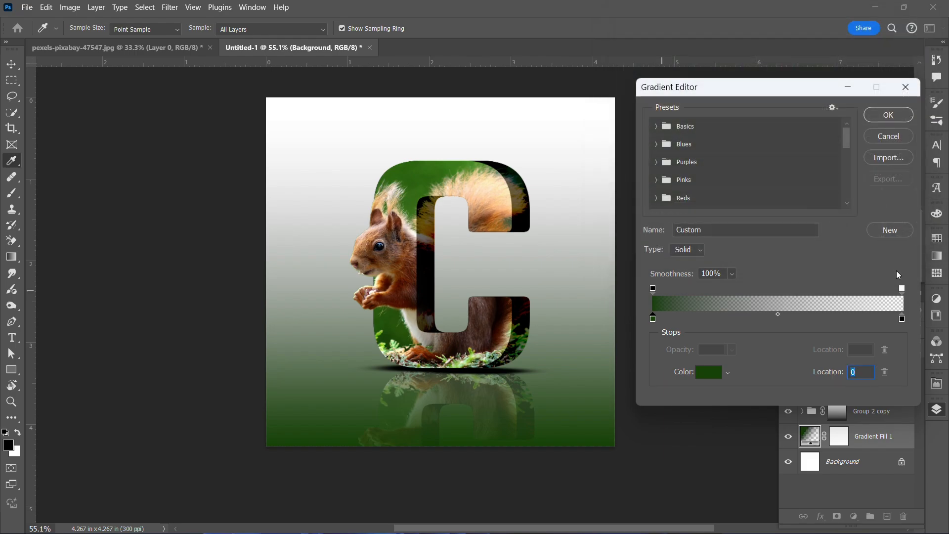
- Set the opacity stop at the gradient's far end to 100%
click(902, 289)
click(731, 350)
drag(728, 368, 793, 366)
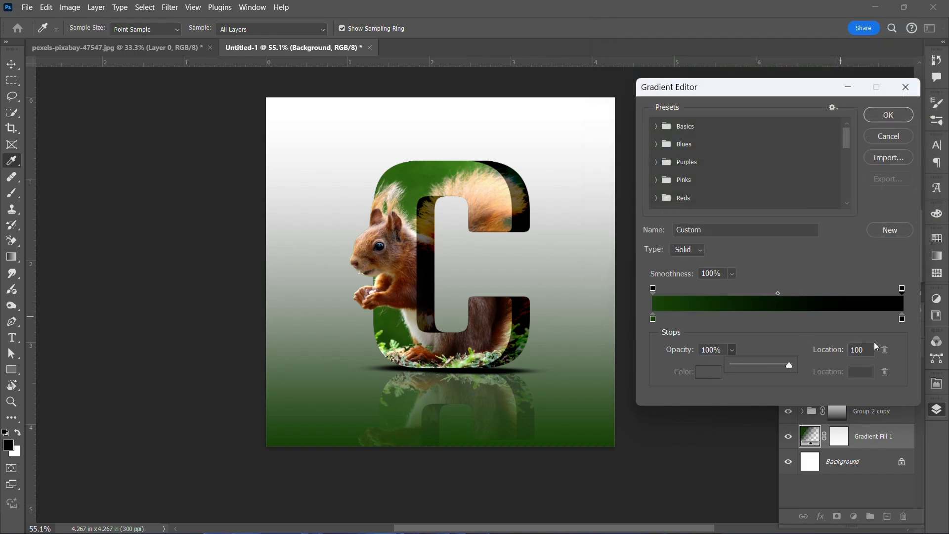
- Set the gradient's end color stop at location 100 to the muted green 5c8a41, based on green sampled from the picture
click(902, 319)
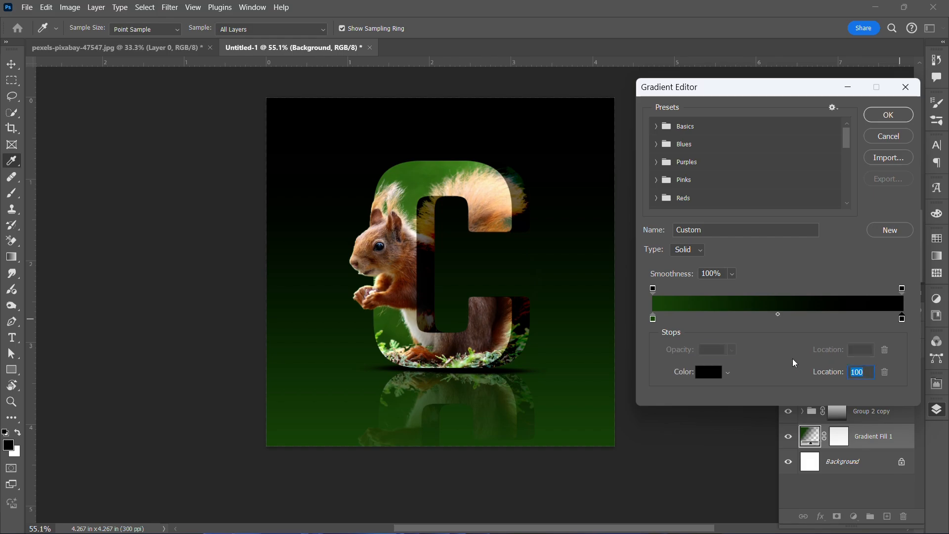
click(708, 372)
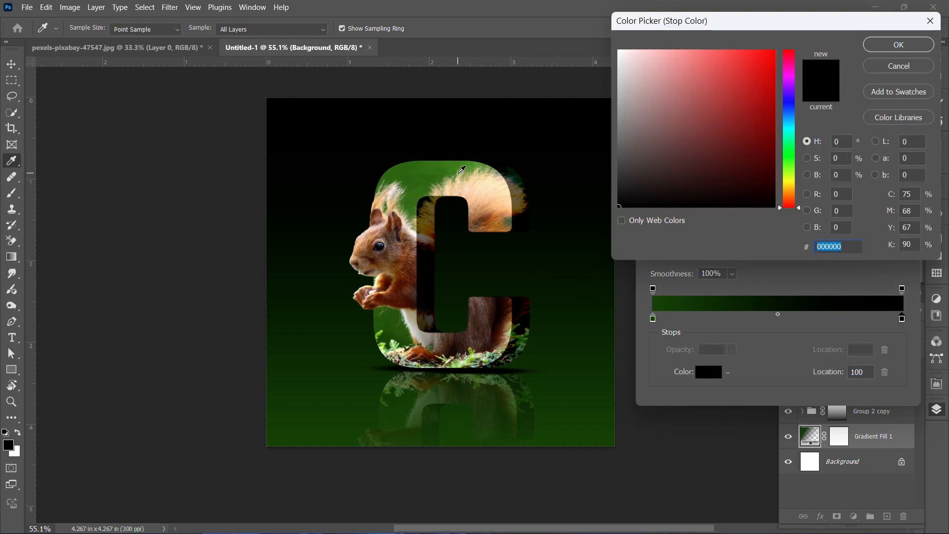
click(495, 157)
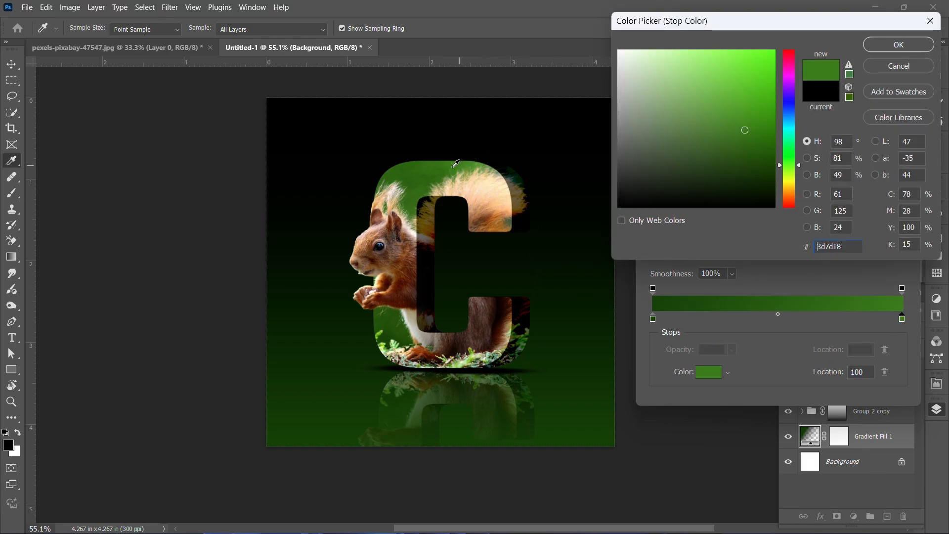
click(687, 71)
mouse_move(687, 71)
mouse_down()
mouse_move(666, 53)
mouse_move(694, 58)
mouse_up()
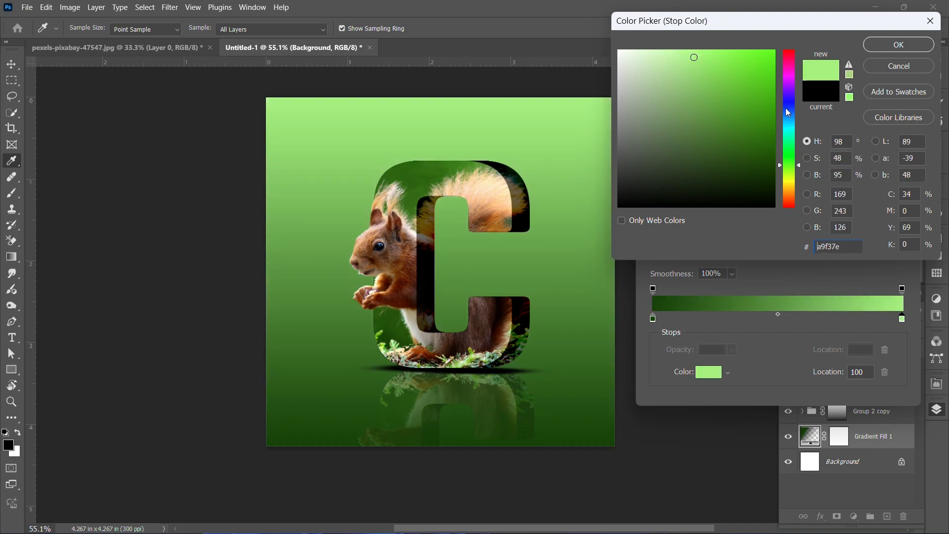
click(756, 53)
mouse_move(740, 62)
mouse_down()
mouse_move(726, 66)
mouse_move(728, 103)
mouse_move(684, 106)
mouse_move(679, 95)
mouse_move(699, 121)
mouse_move(694, 133)
mouse_move(701, 121)
mouse_up()
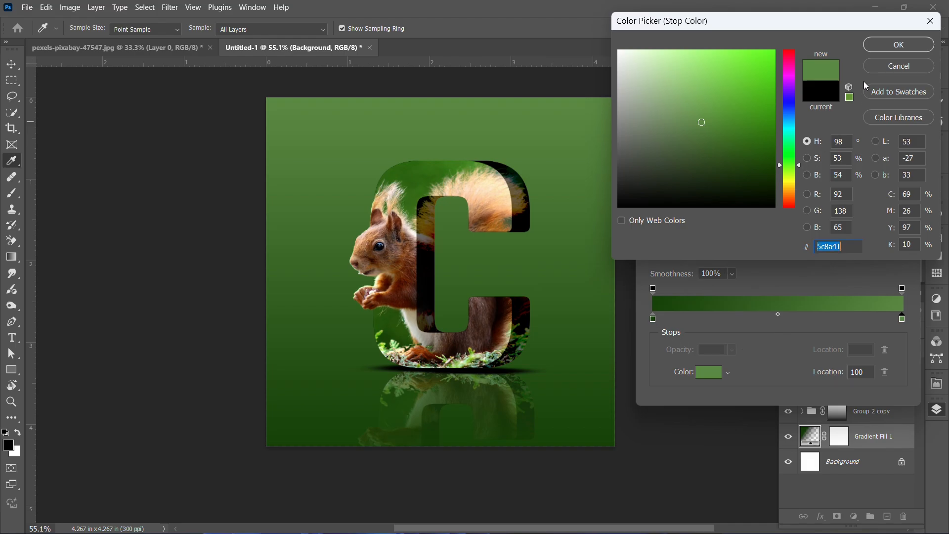
click(899, 45)
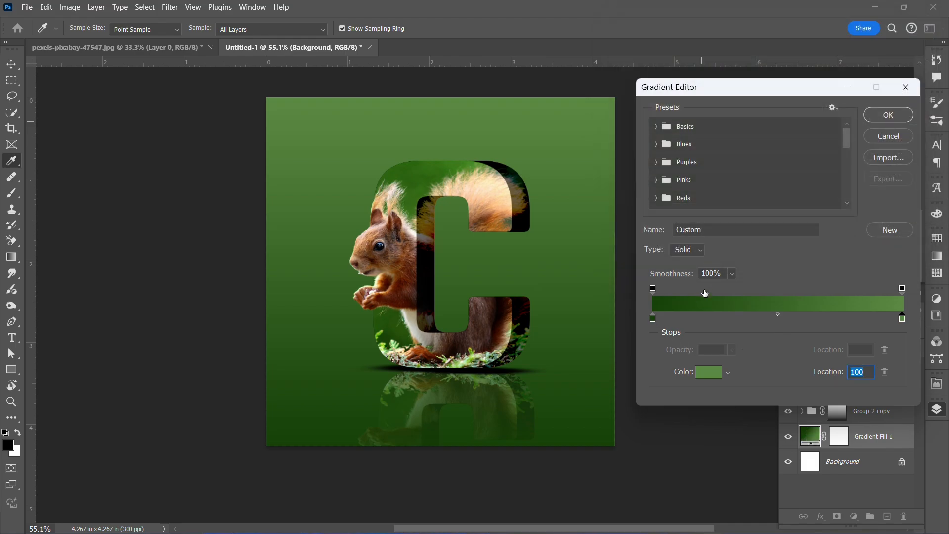
- Darken the gradient's starting color stop to 102f03 and apply the linear 90° gradient fill
click(653, 318)
click(707, 375)
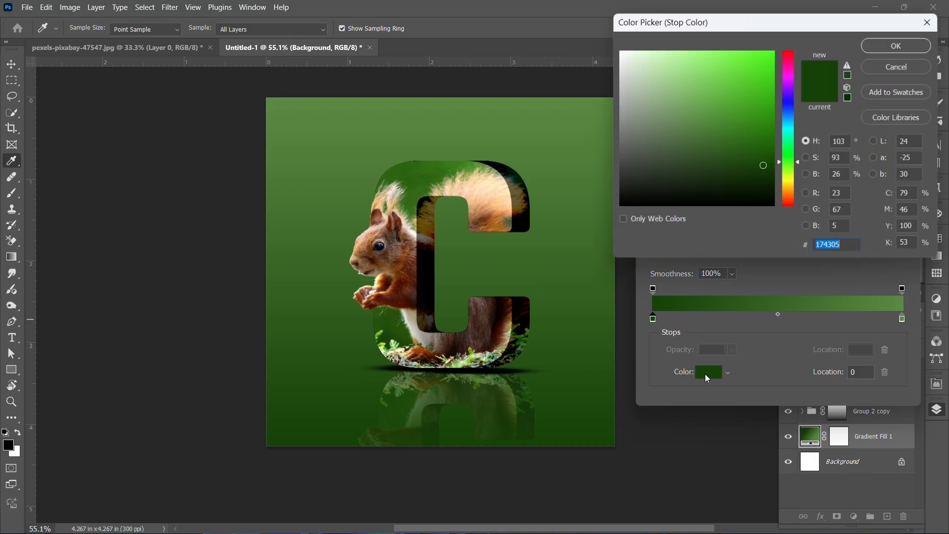
drag(744, 176, 765, 179)
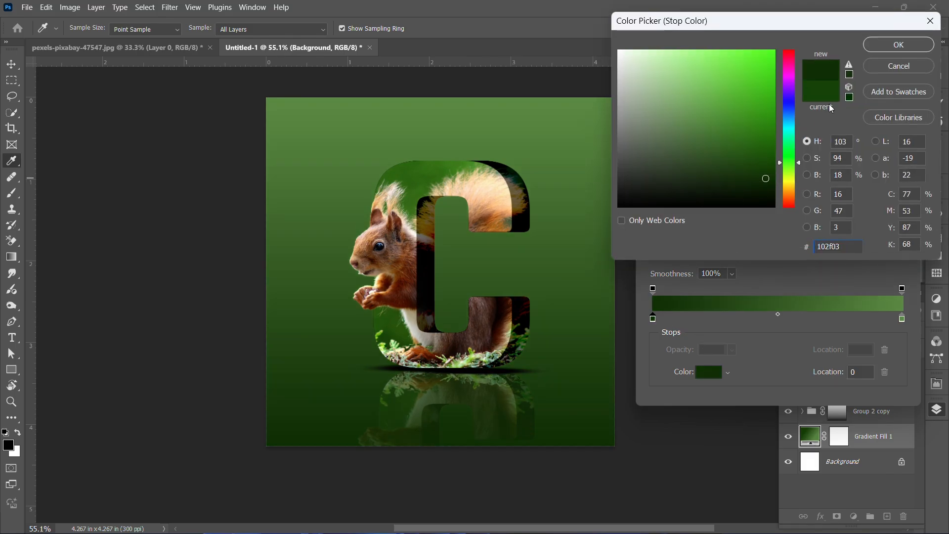
click(892, 47)
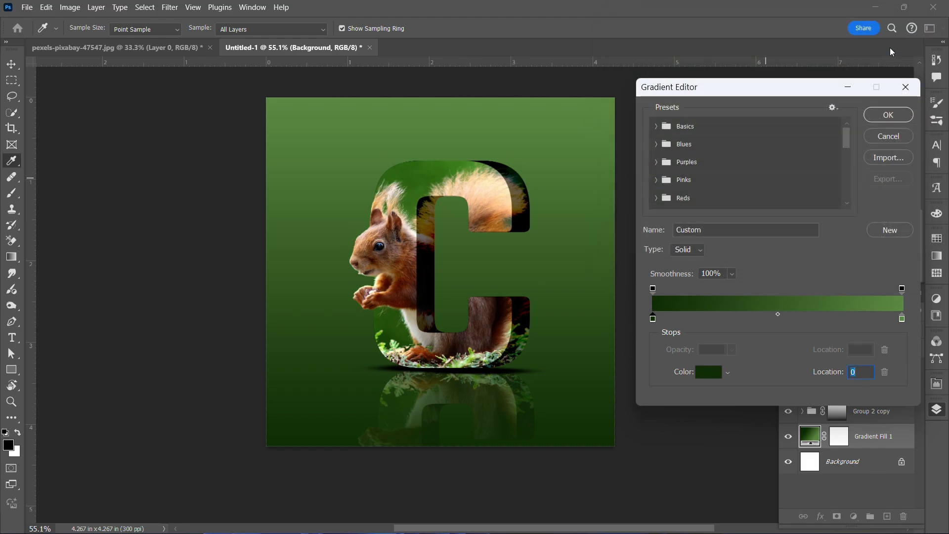
click(887, 116)
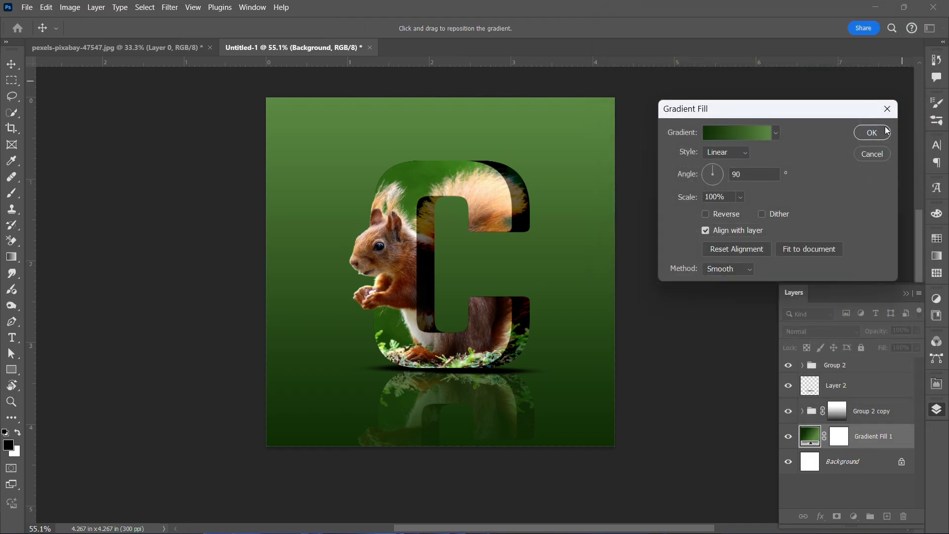
click(879, 132)
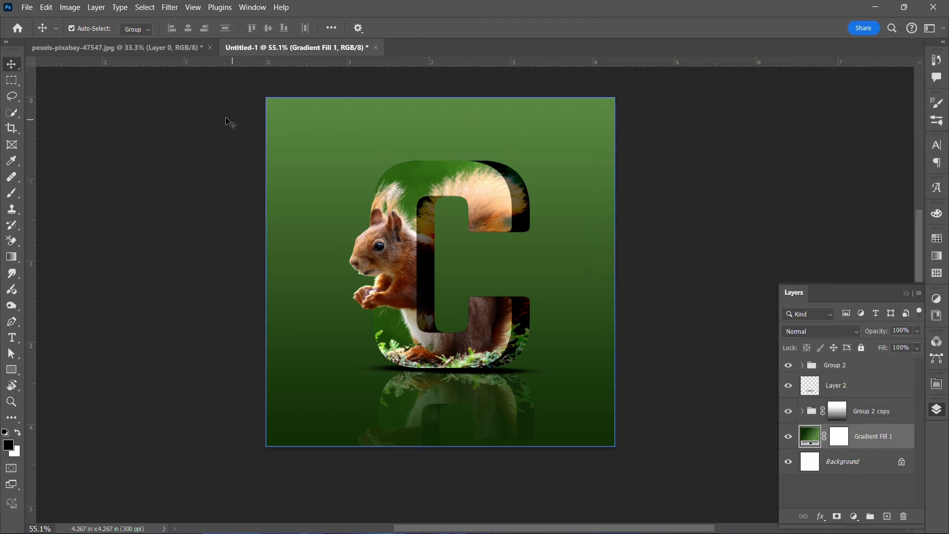